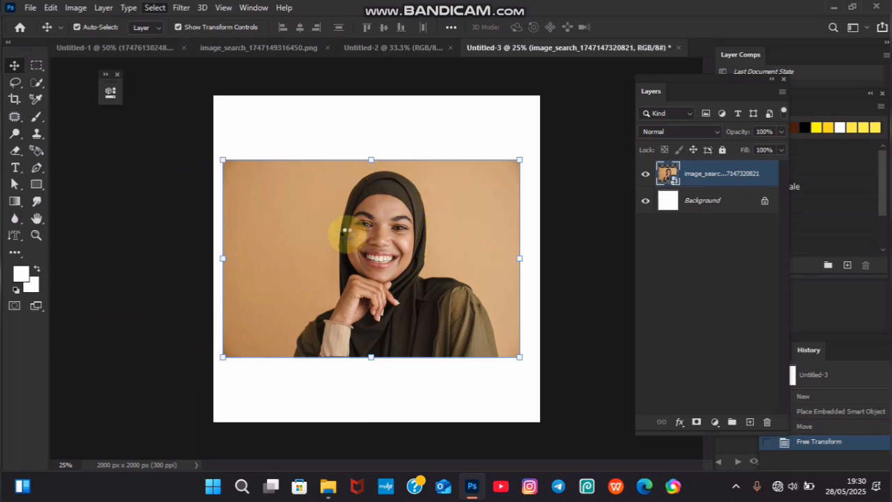
Rasterize the portrait layer, delete everything outside the selected woman, and clear the selection
right_click(702, 174)
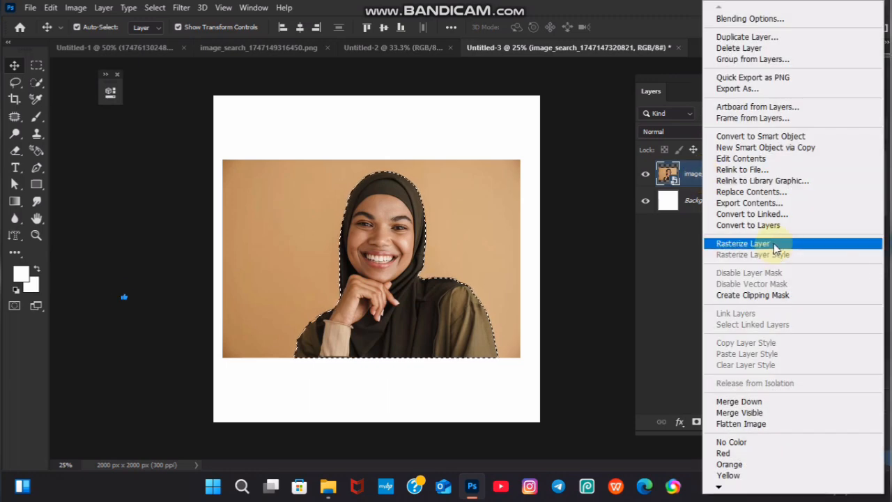
left_click(772, 244)
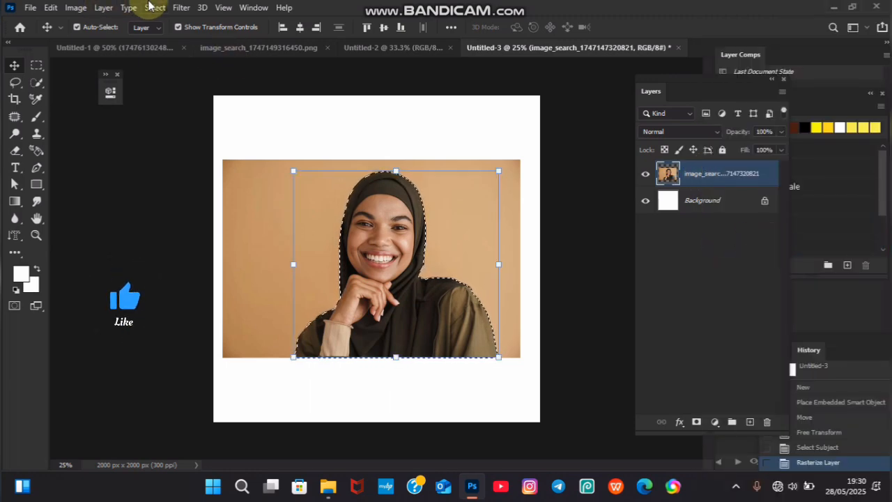
left_click(152, 7)
left_click(170, 58)
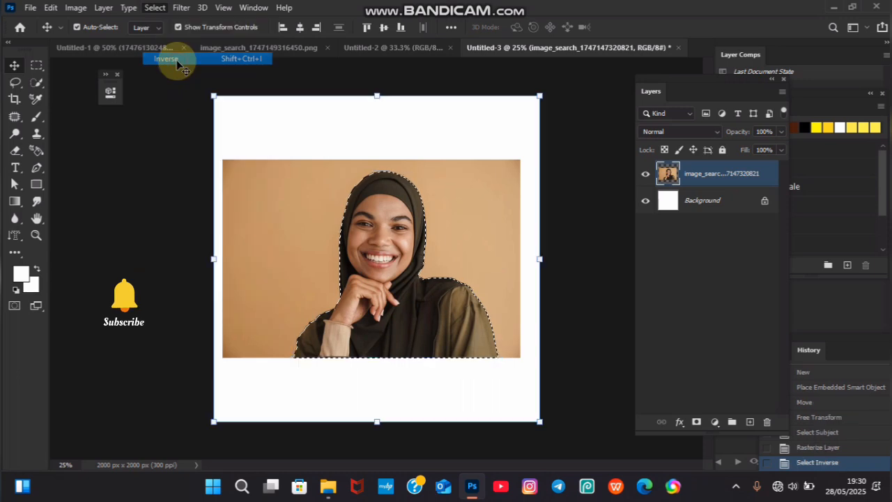
key("Delete")
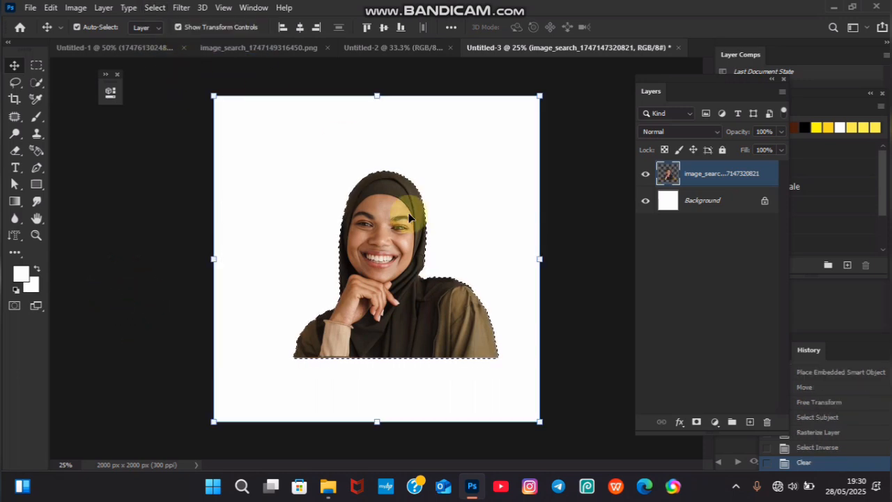
key("ctrl+d")
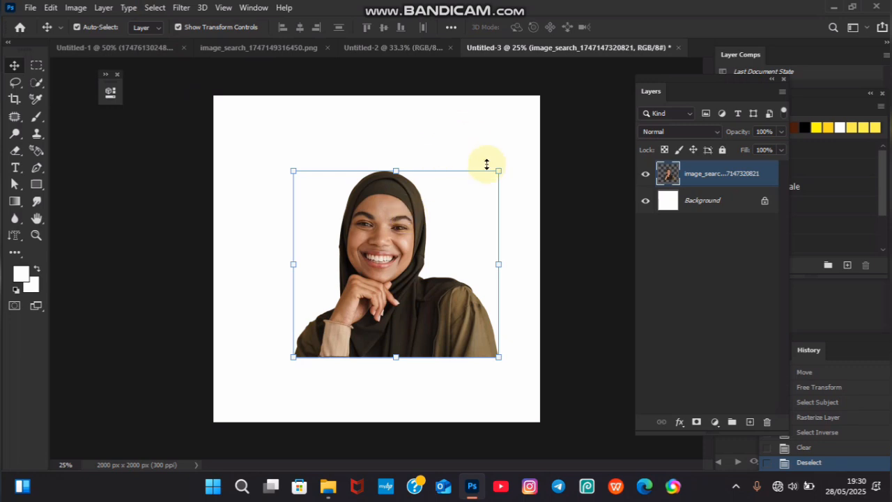
Scale the cut-out woman up slightly and reposition her near the centre of the canvas
left_click_drag(497, 168, 513, 146)
left_click_drag(441, 247, 416, 252)
key("Return")
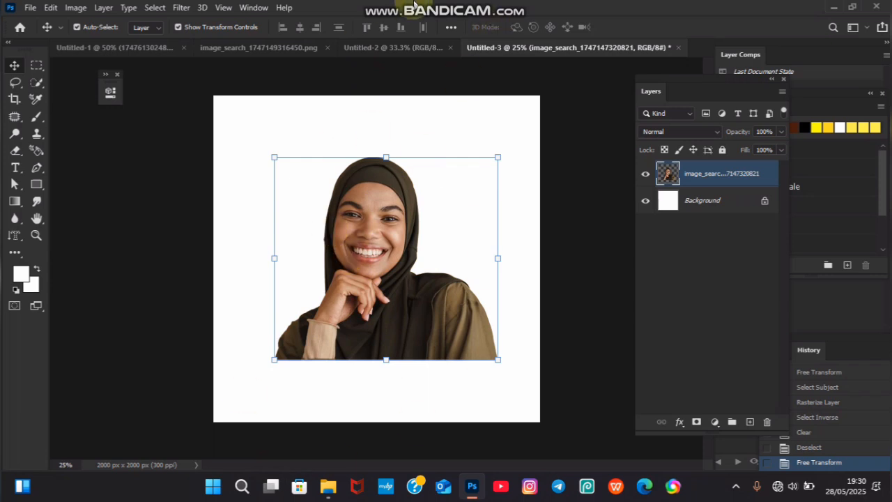
Place the dark fiery hall image cdfcfece92a5daeb22a939669b8ed099 from the Drive design 2 folder into the Untitled-3 document
mouse_move(415, 3)
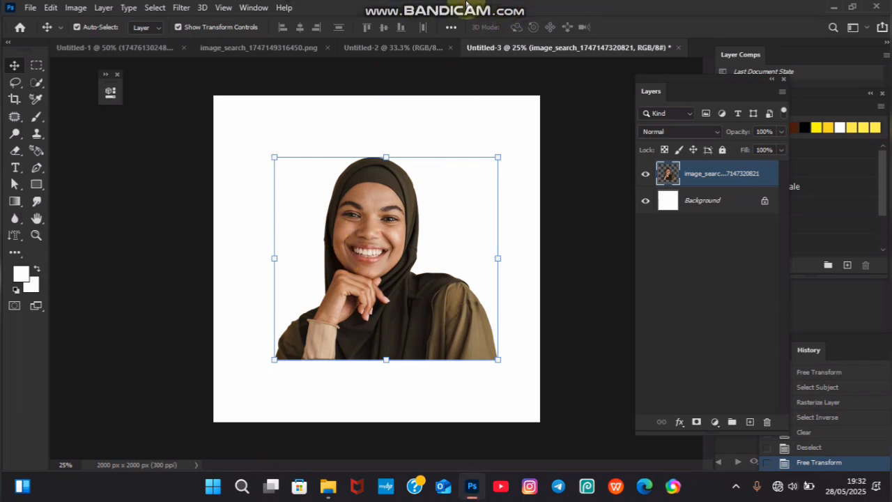
mouse_move(466, 5)
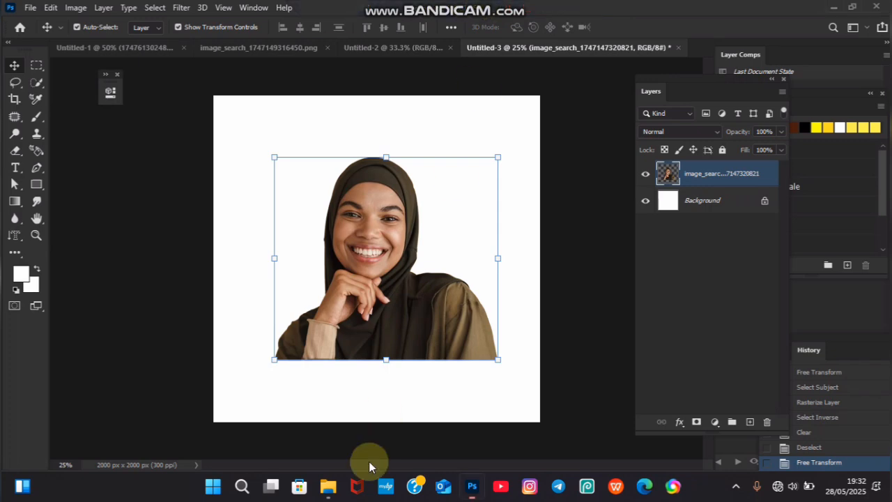
mouse_move(329, 483)
left_click(324, 426)
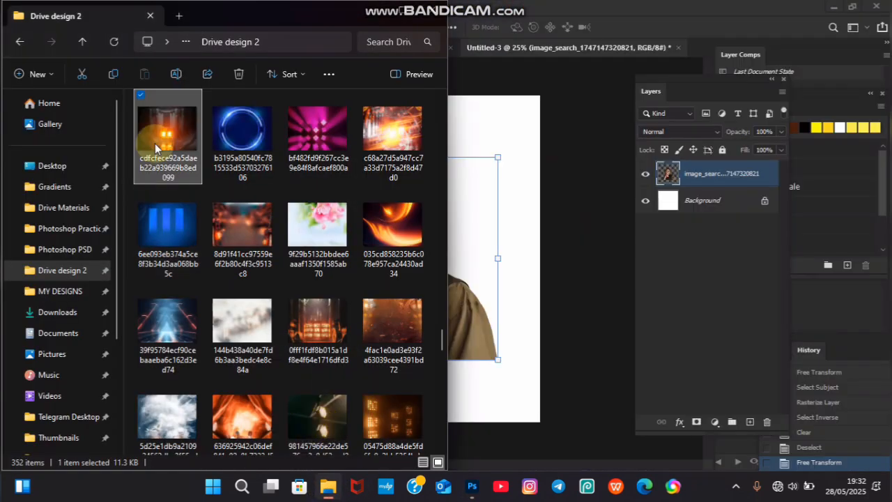
left_click(168, 124)
left_click_drag(167, 124, 483, 202)
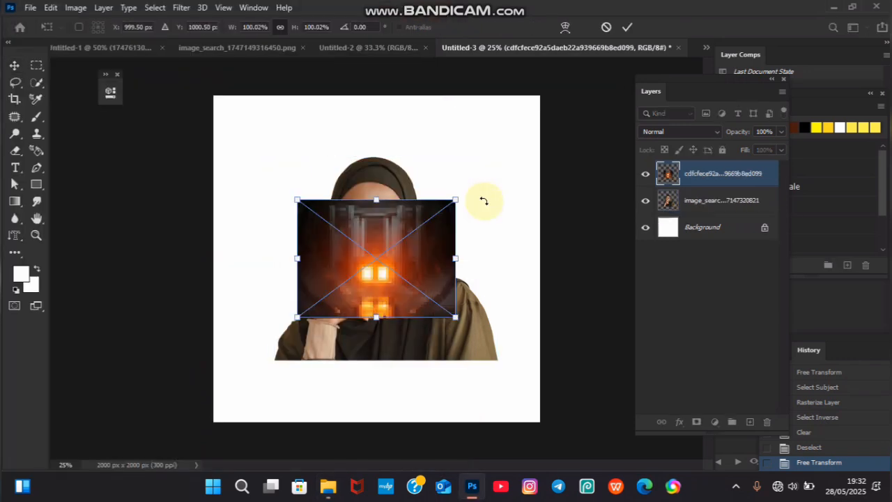
Scale the placed fiery image to about 330% and position it to cover the whole canvas
left_click_drag(456, 317, 678, 496)
left_click_drag(422, 316, 224, 116)
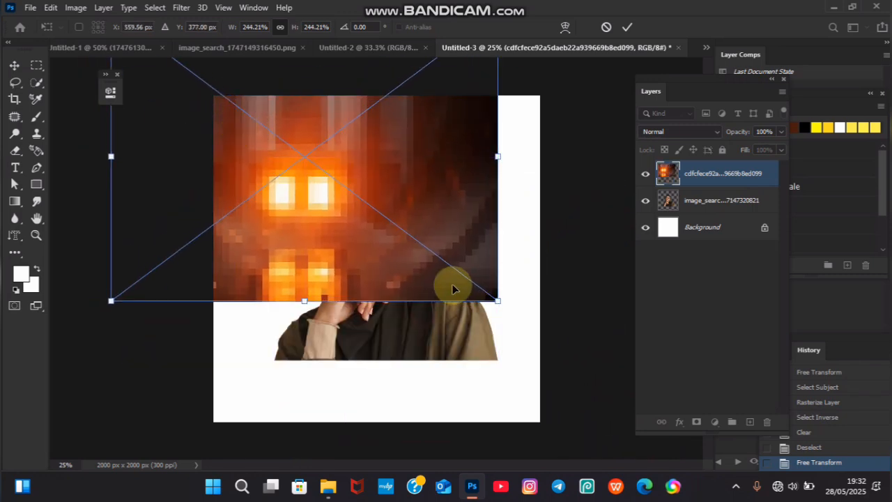
left_click_drag(498, 300, 630, 418)
left_click_drag(472, 253, 484, 316)
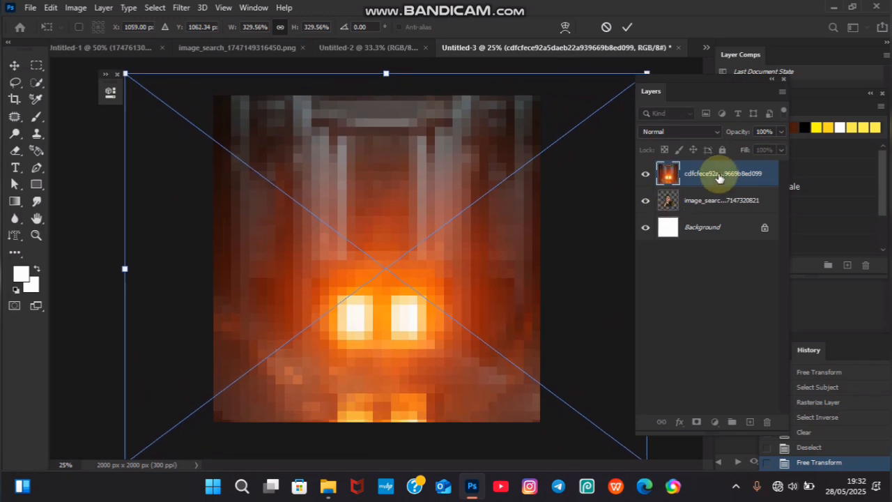
key("Return")
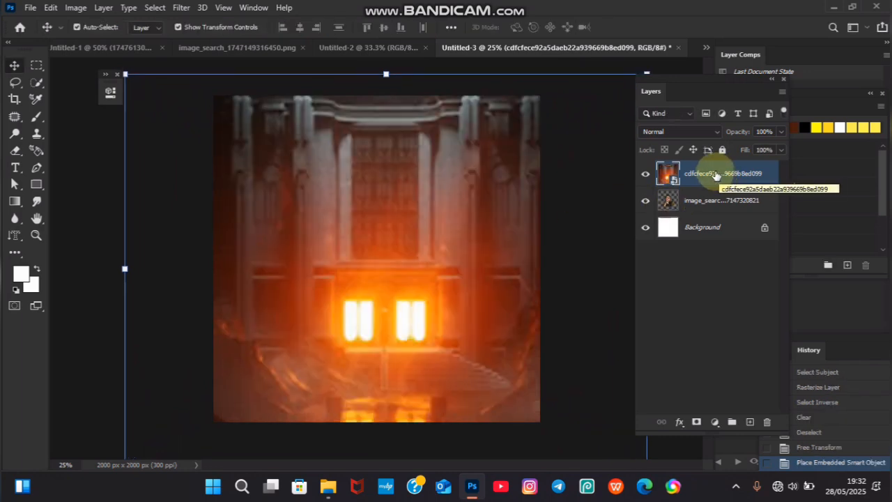
Move the fiery image layer beneath the cut-out woman's layer and lock it
left_click_drag(718, 175, 724, 211)
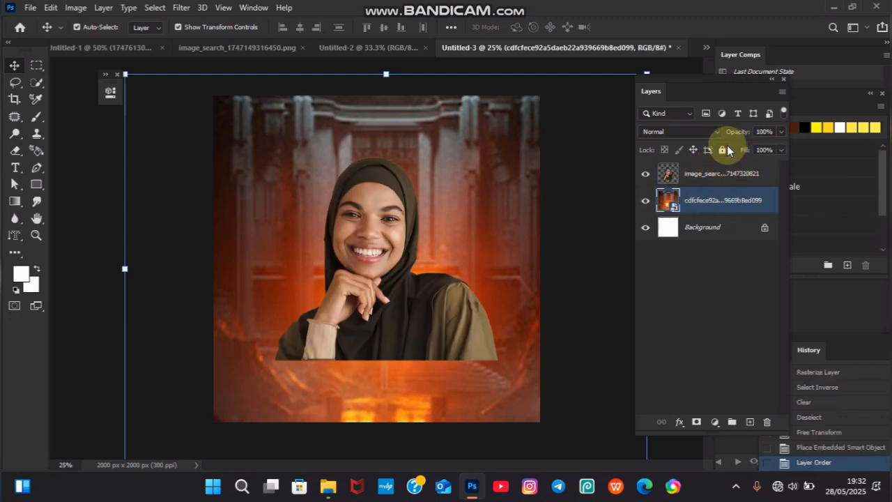
left_click(722, 150)
Shift the cut-out woman slightly down on the canvas
left_click(380, 253)
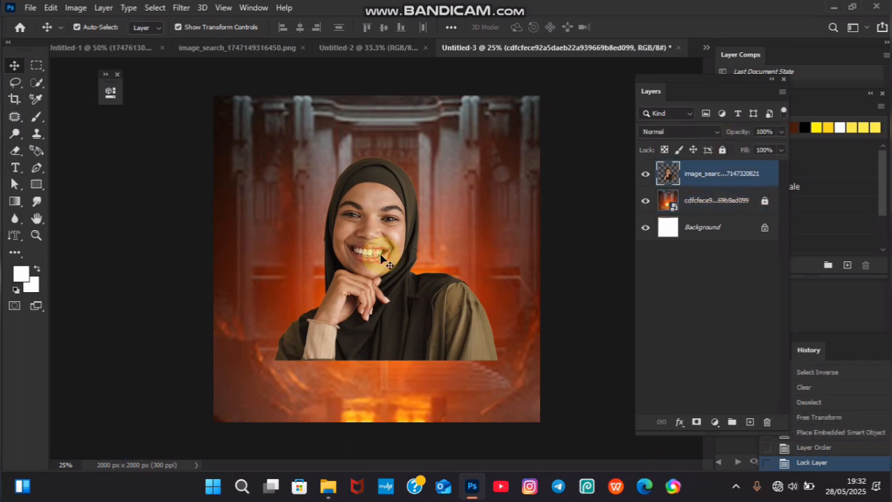
left_click_drag(418, 311, 418, 319)
Duplicate the locked fiery layer to the top of the layer stack and add a layer mask to the copy
left_click(722, 202)
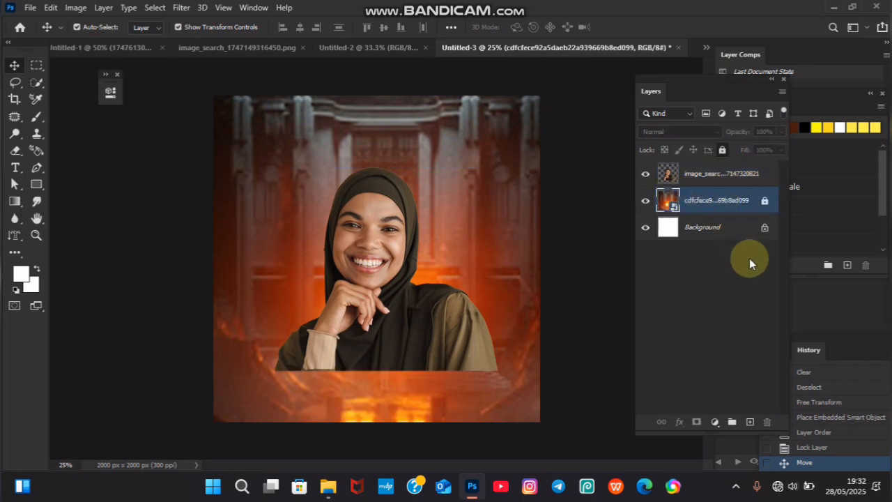
key("ctrl+j")
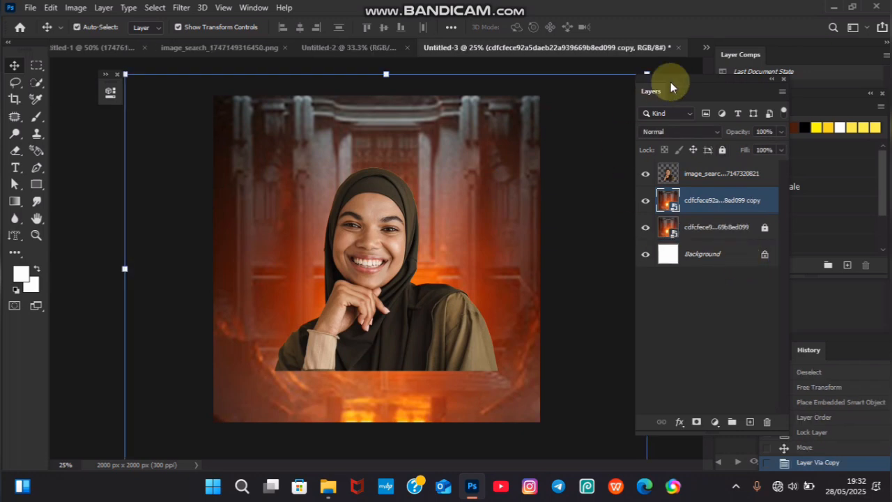
left_click_drag(712, 201, 707, 166)
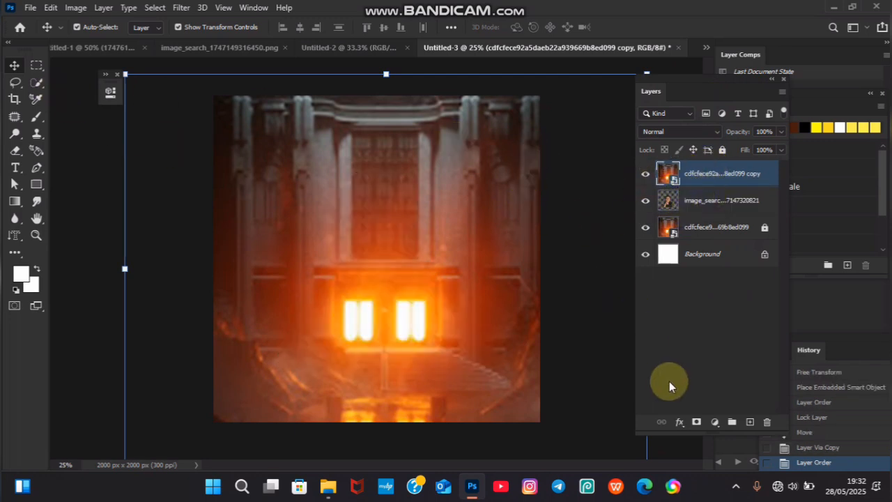
left_click(698, 422)
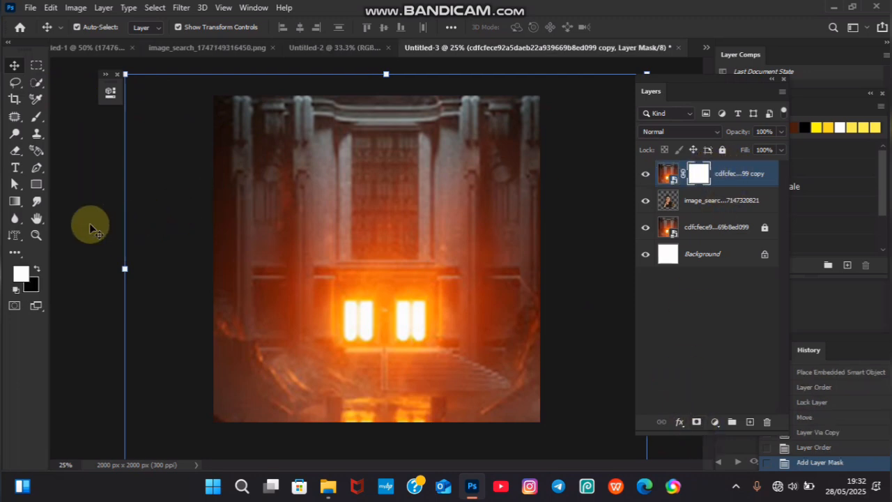
Paint black on the fiery copy's mask with a soft 1200 px brush to reveal the woman's head and upper body
left_click(35, 118)
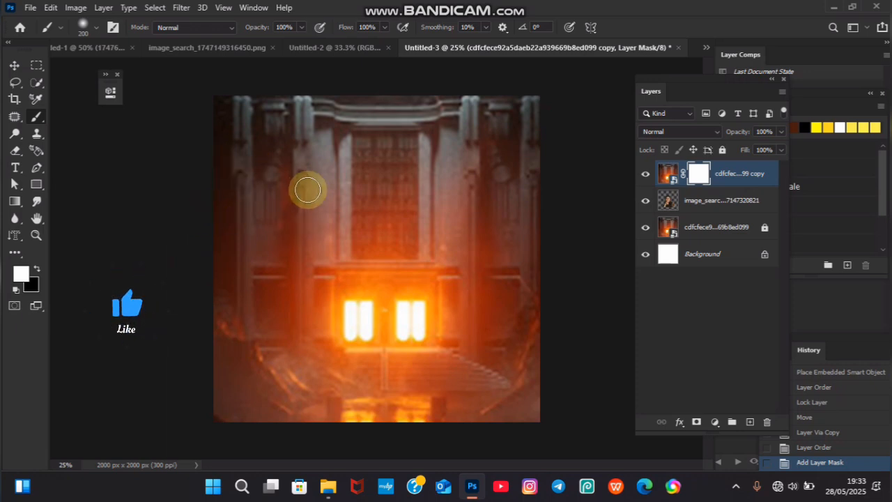
key("bracketright")
key("bracketright")
key("bracketright")
key("bracketright")
key("bracketright")
key("bracketright")
key("bracketright")
key("bracketright")
key("bracketright")
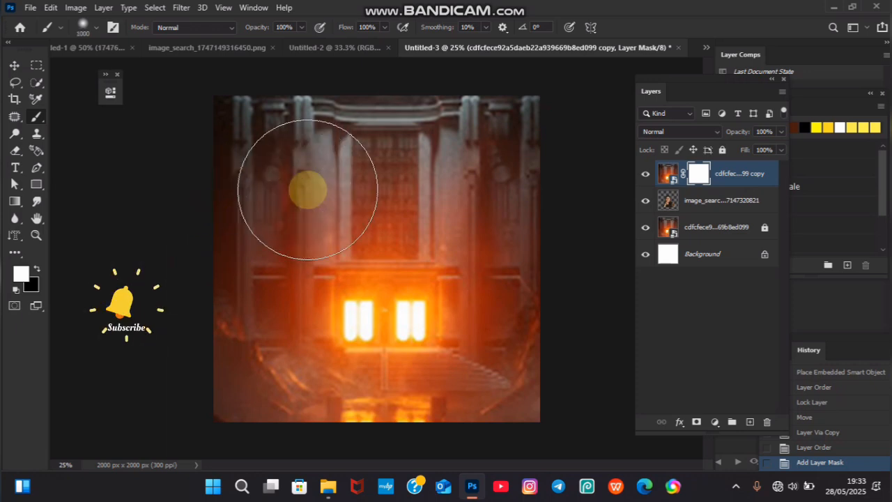
left_click(285, 147)
left_click_drag(285, 147, 314, 163)
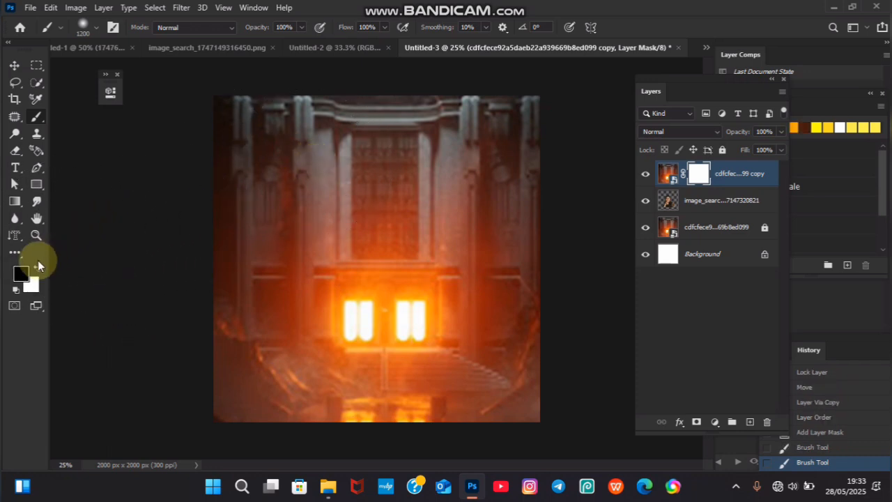
mouse_move(320, 188)
left_mouse_down()
mouse_move(352, 175)
mouse_move(355, 141)
mouse_move(357, 165)
mouse_move(388, 178)
mouse_move(319, 202)
mouse_move(339, 223)
mouse_move(328, 238)
mouse_move(356, 254)
mouse_move(355, 234)
mouse_move(358, 261)
mouse_move(346, 251)
mouse_move(356, 216)
mouse_move(426, 171)
mouse_move(440, 244)
mouse_move(425, 254)
mouse_move(455, 236)
mouse_move(425, 256)
mouse_move(451, 193)
mouse_move(276, 217)
mouse_move(239, 182)
mouse_move(423, 149)
mouse_move(441, 179)
mouse_move(463, 124)
mouse_move(443, 191)
mouse_move(332, 198)
mouse_move(378, 125)
mouse_move(408, 137)
mouse_move(458, 193)
mouse_move(490, 205)
mouse_move(399, 236)
mouse_move(358, 136)
left_mouse_up()
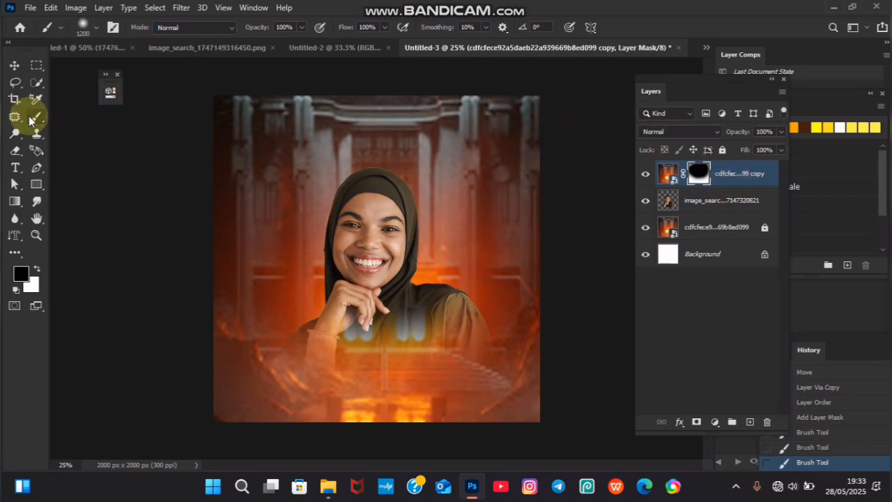
Add the horizontal text "Thank God it's" above the woman's head
left_click(16, 169)
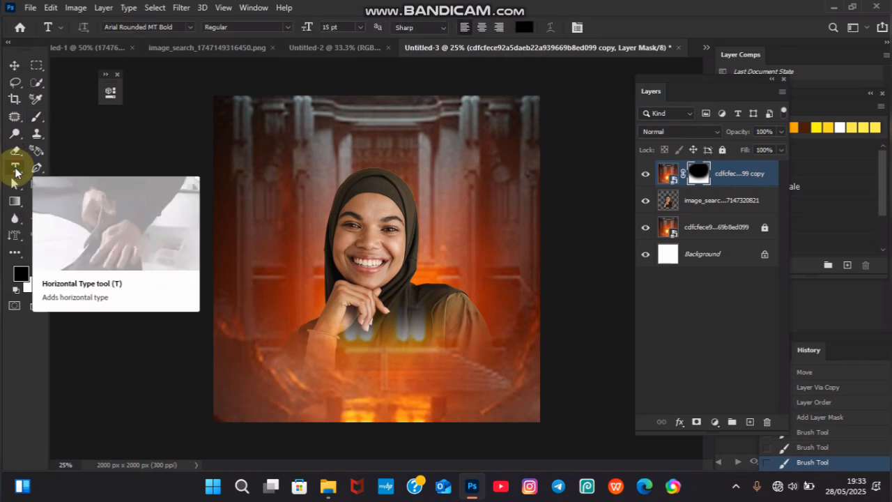
left_click(301, 149)
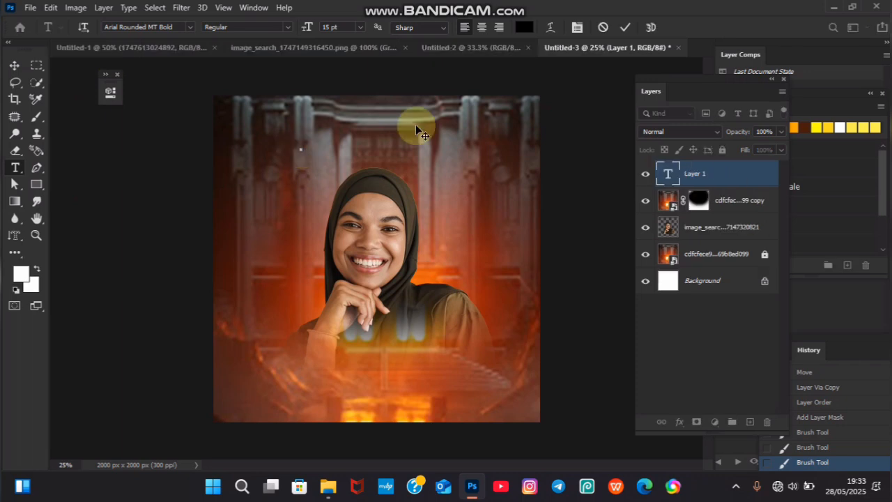
type("Thank God it's")
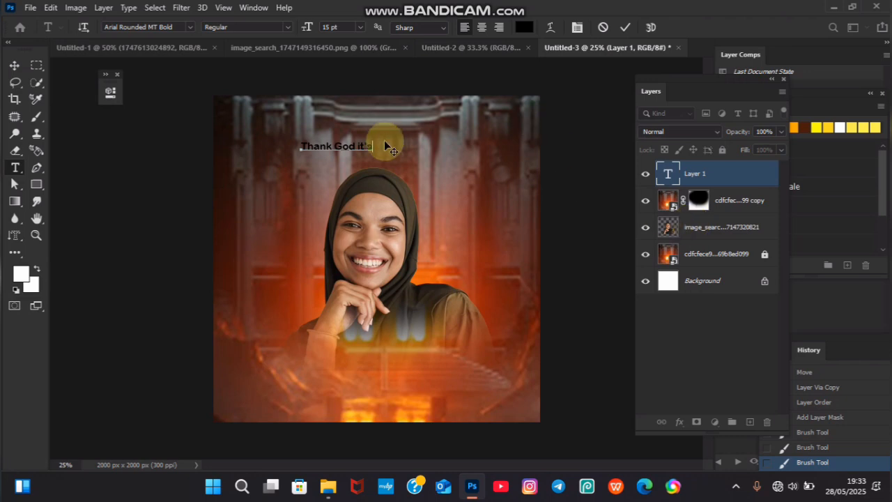
Set the colour of the "Thank God it's" text to bright yellow, fcfa01
left_click_drag(373, 147, 244, 147)
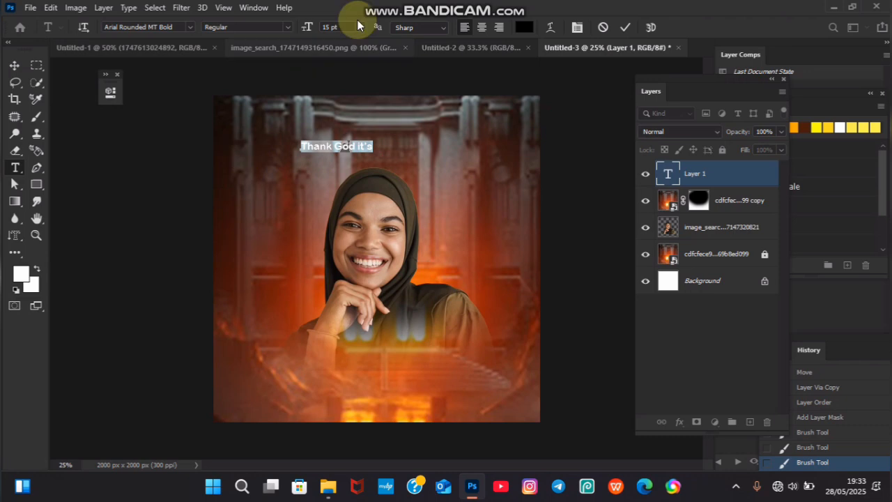
left_click(526, 29)
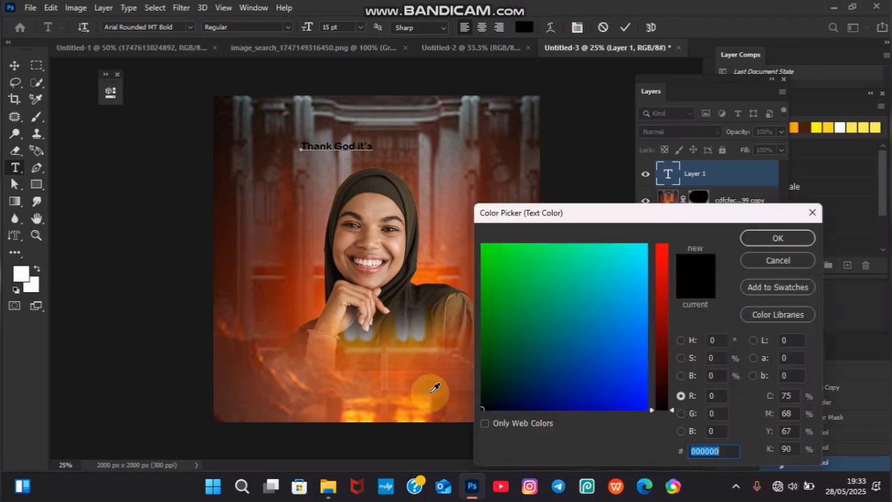
left_click(374, 342)
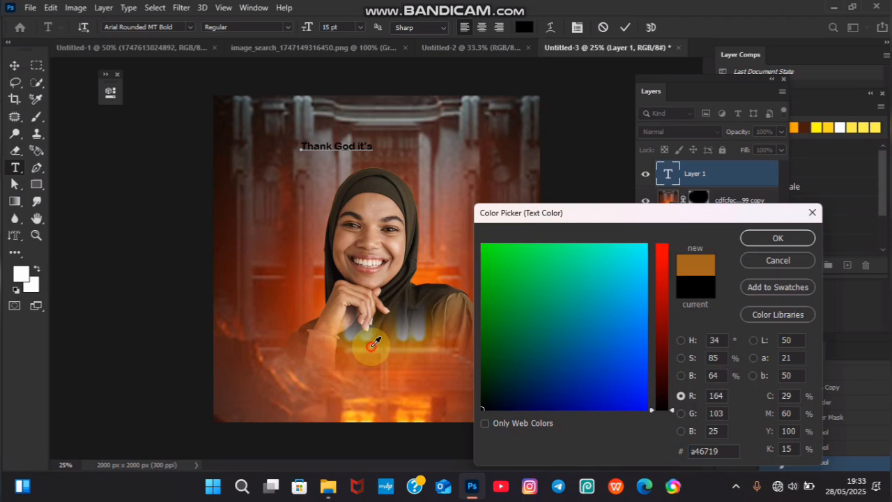
mouse_move(551, 310)
left_mouse_down()
mouse_move(490, 241)
mouse_move(551, 290)
mouse_move(490, 361)
left_mouse_up()
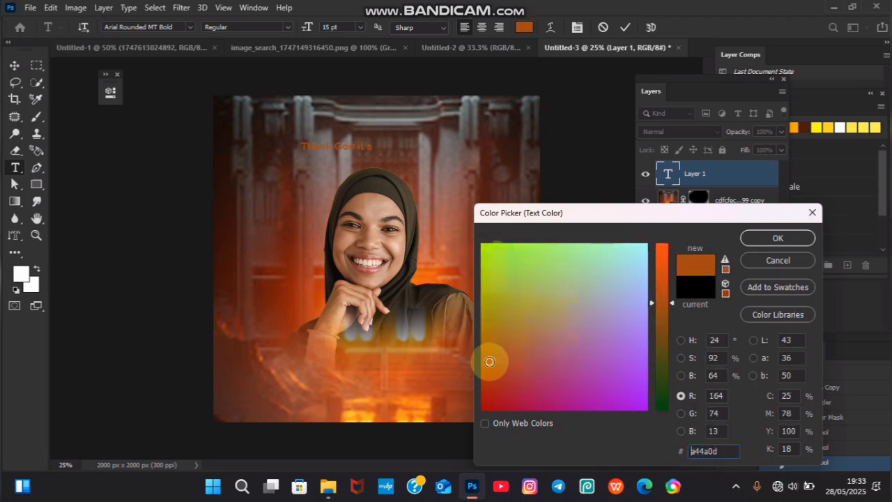
left_click(360, 416)
left_click_drag(520, 276, 484, 246)
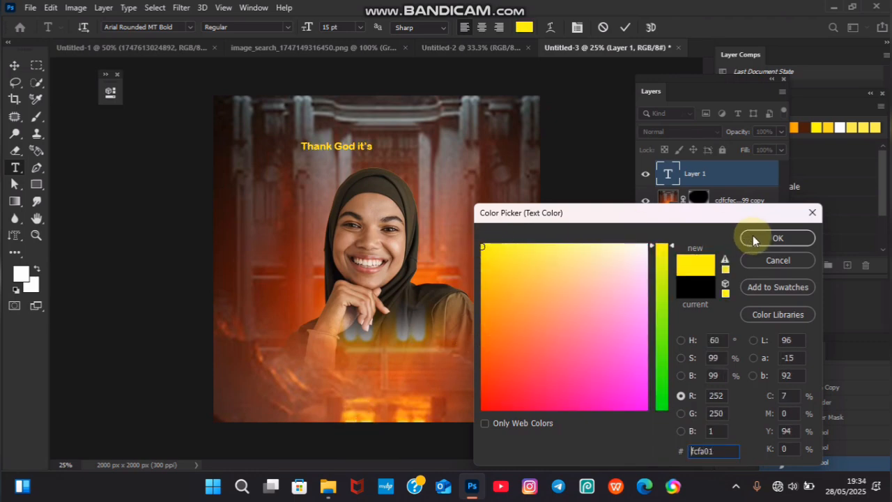
left_click(753, 241)
Enlarge the "Thank God it's" text to about 141% and place it just above the woman's head
left_click(14, 64)
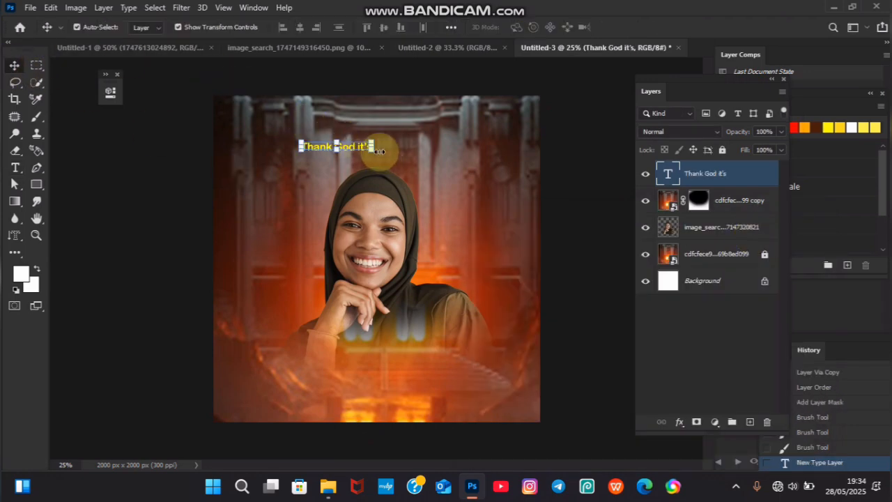
left_click_drag(370, 147, 386, 157)
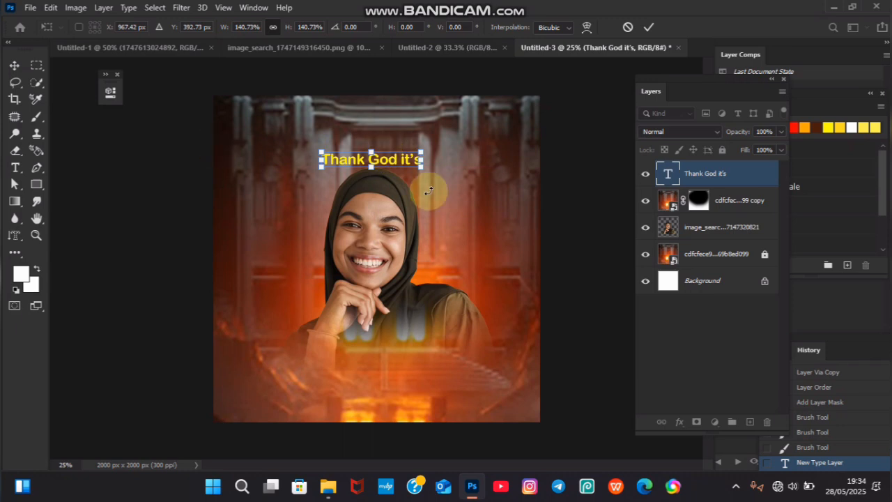
key("Return")
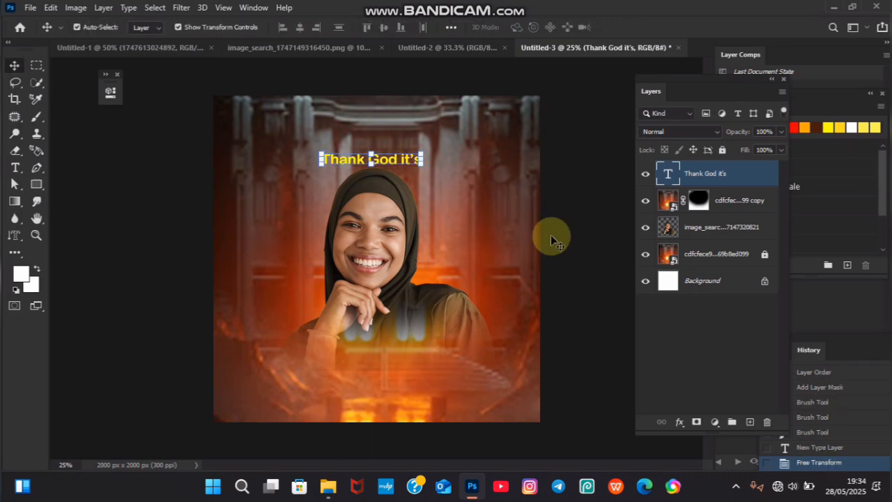
Duplicate the "Thank God it's" text and move the copy straight down, just below the original line
key("ctrl+j")
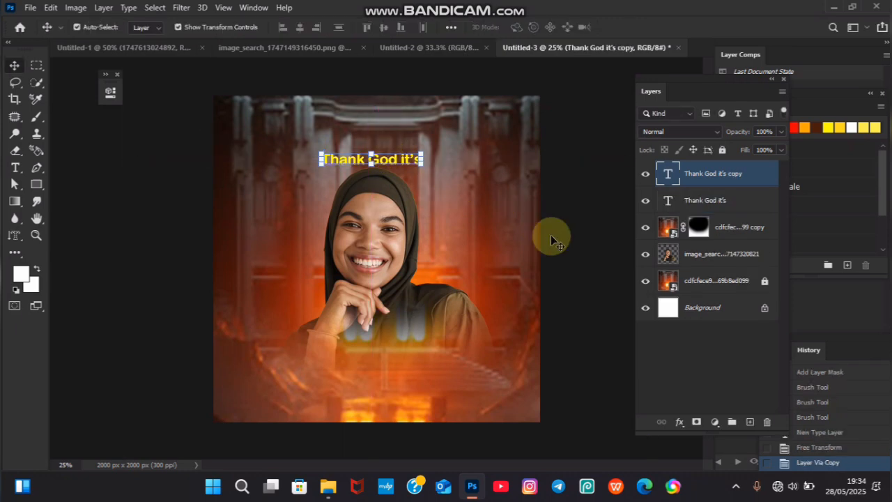
key("shift+Down")
key("shift+Down")
key("shift+Down")
key("shift+Down")
key("shift+Down")
key("shift+Down")
key("shift+Down")
key("shift+Down")
key("shift+Down")
key("shift+Down")
key("shift+Down")
key("shift+Down")
key("shift+Down")
key("shift+Down")
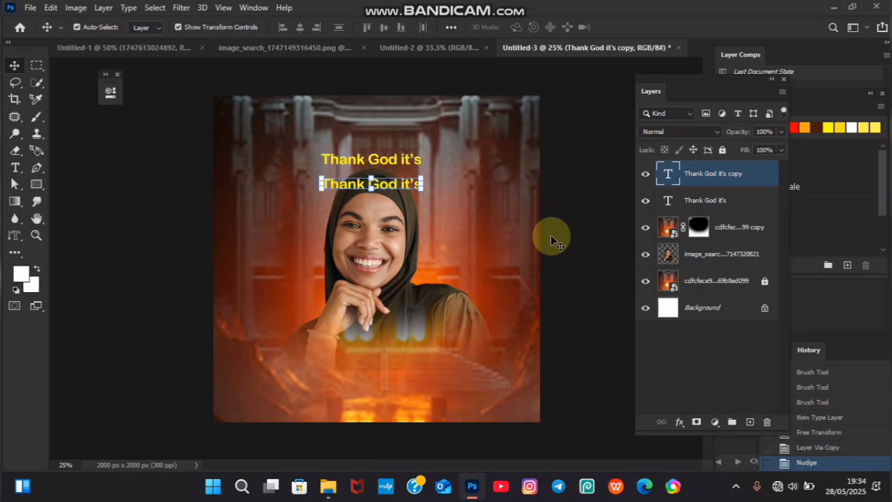
Replace the copied line's text with FRIDAY and set its font to Baskerville Old Face
double_click(407, 186)
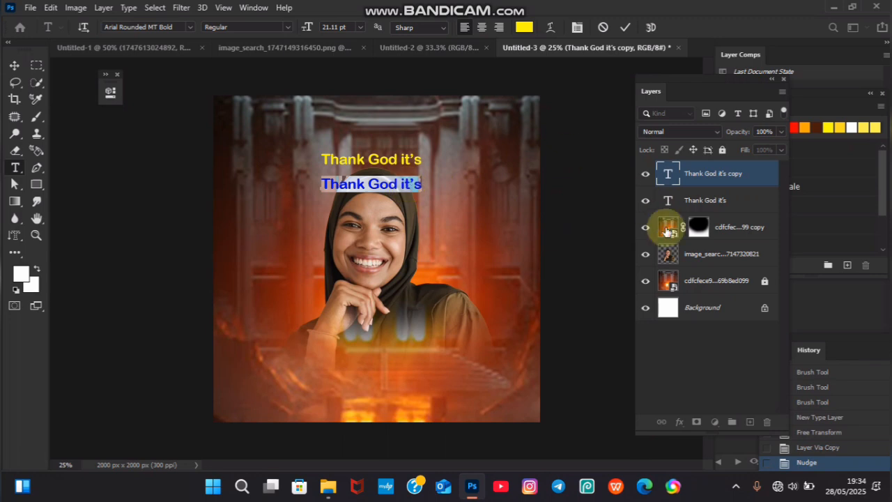
type("FRIDAY")
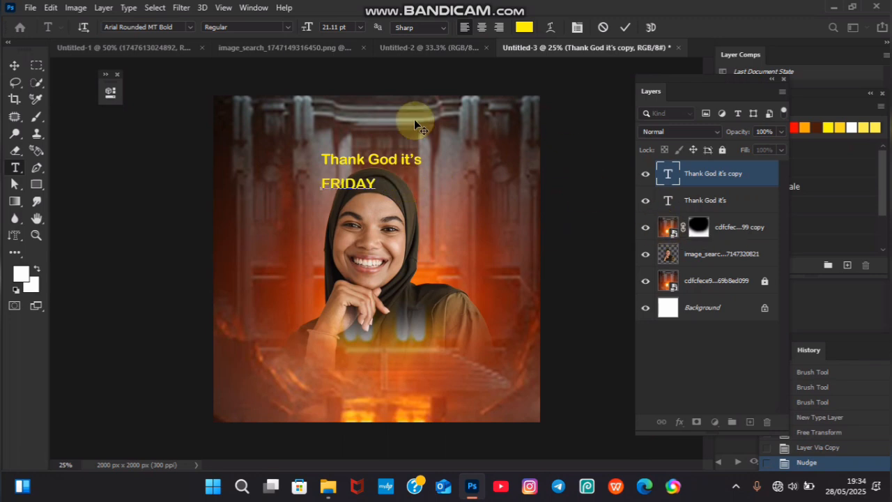
left_click_drag(377, 183, 284, 177)
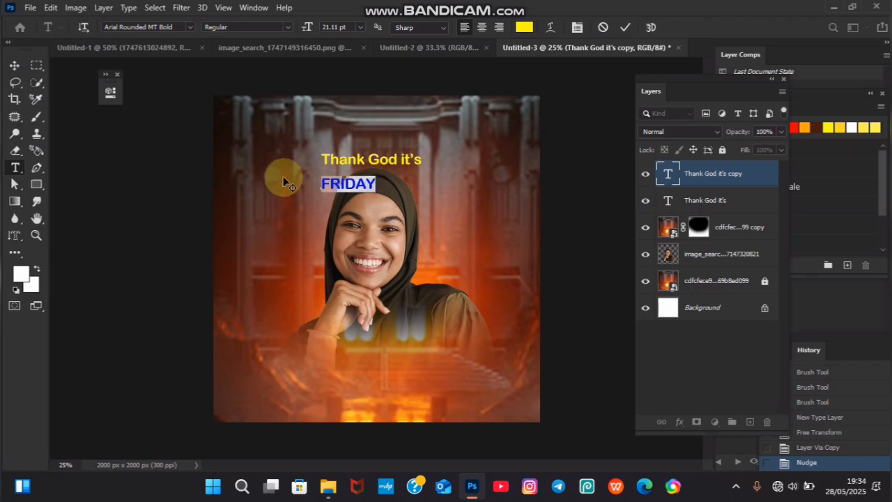
left_click(189, 27)
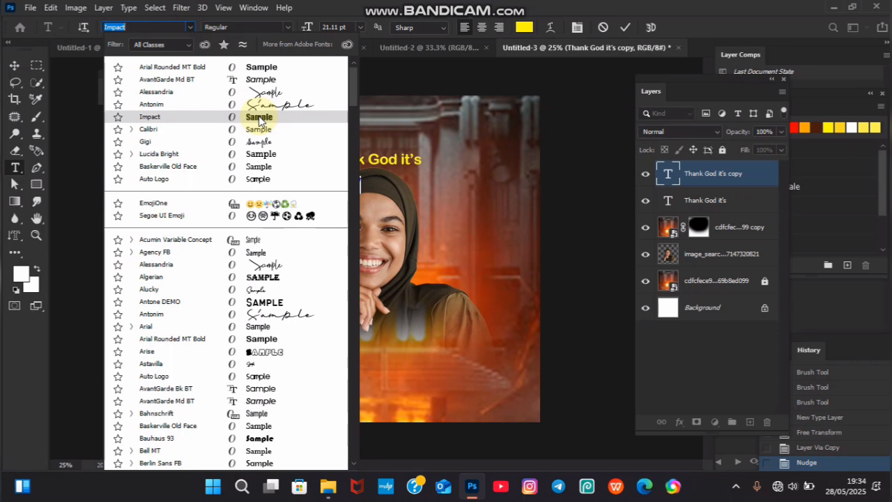
left_click(288, 173)
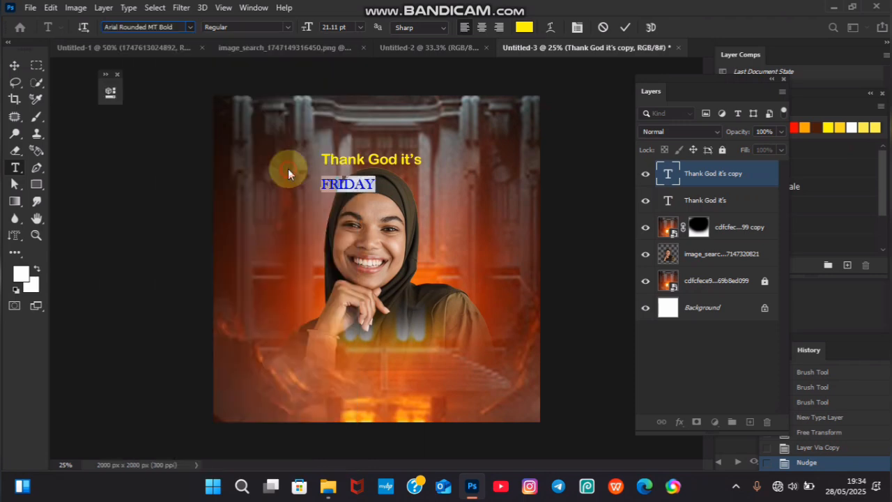
left_click(14, 65)
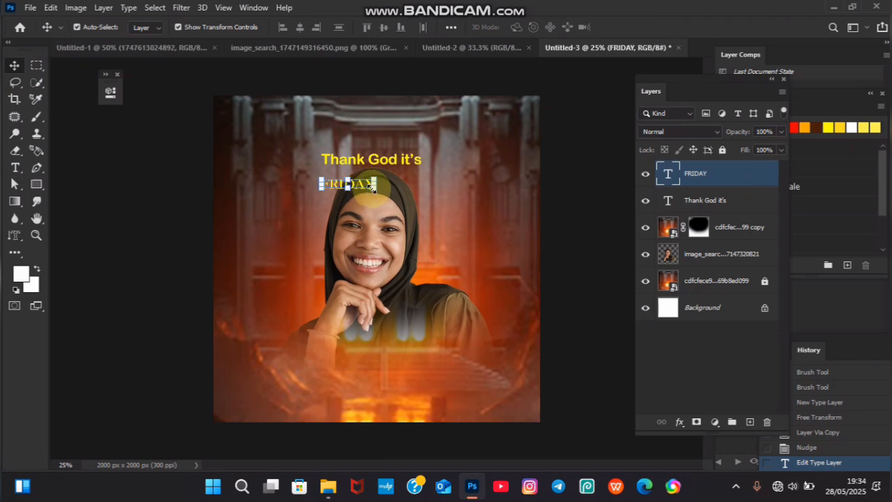
Enlarge the FRIDAY text to about 489% and centre it horizontally on the flyer beneath "Thank God it's"
left_click_drag(373, 188, 572, 292)
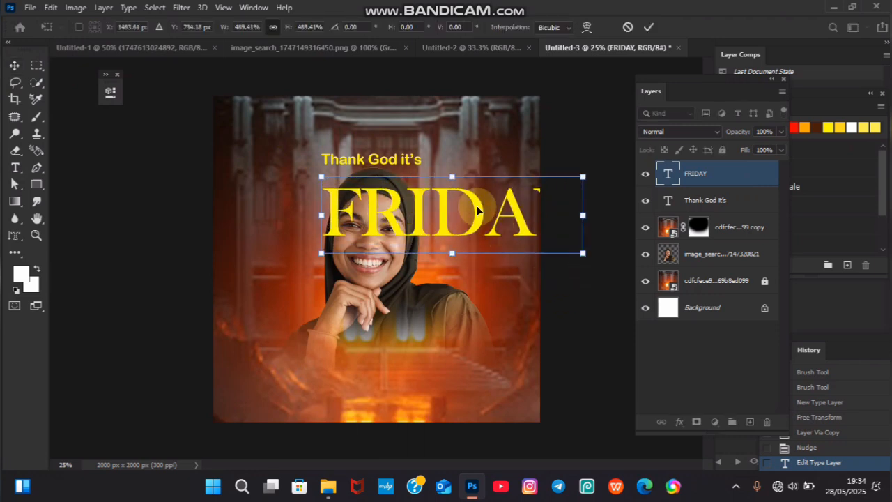
left_click_drag(434, 215, 357, 207)
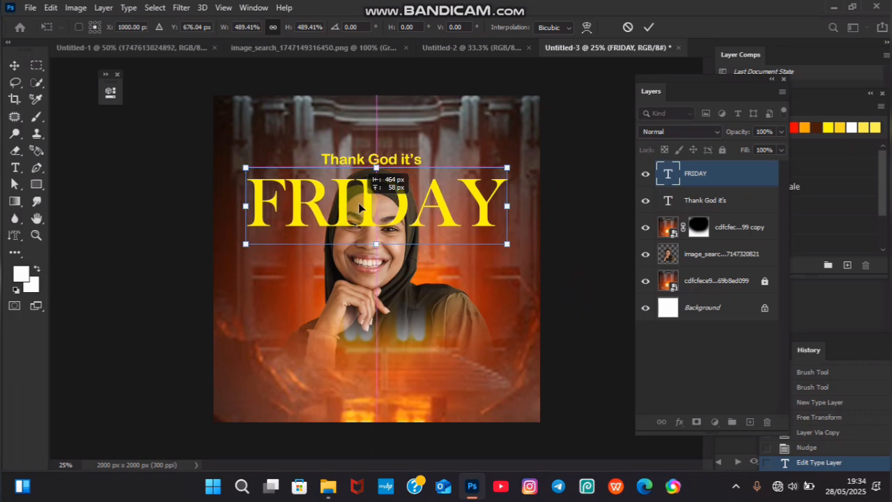
key("Return")
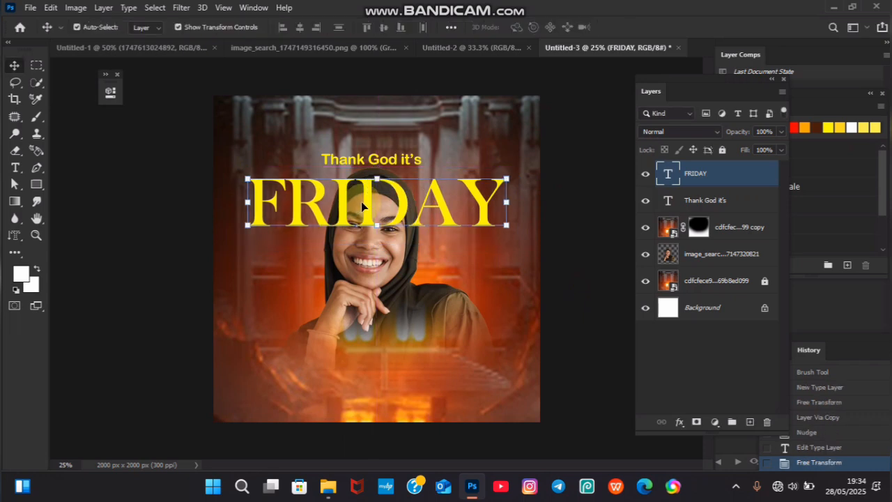
Duplicate the FRIDAY text and move the copy straight down to form a second line directly below the first
key("ctrl+j")
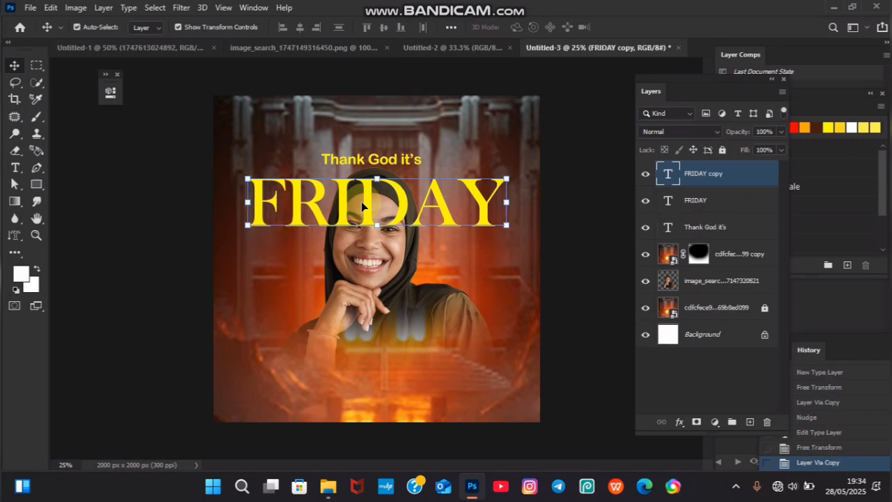
key("shift+Down")
key("shift+Down")
key("shift+Down")
key("shift+Down")
key("shift+Down")
key("shift+Down")
key("shift+Down")
key("shift+Down")
key("shift+Down")
key("shift+Down")
key("shift+Down")
key("shift+Down")
key("shift+Down")
key("shift+Down")
key("shift+Down")
key("shift+Down")
key("shift+Down")
key("shift+Down")
key("shift+Down")
key("shift+Down")
key("shift+Down")
key("shift+Down")
key("shift+Down")
key("shift+Down")
key("shift+Down")
key("shift+Down")
key("shift+Down")
key("shift+Down")
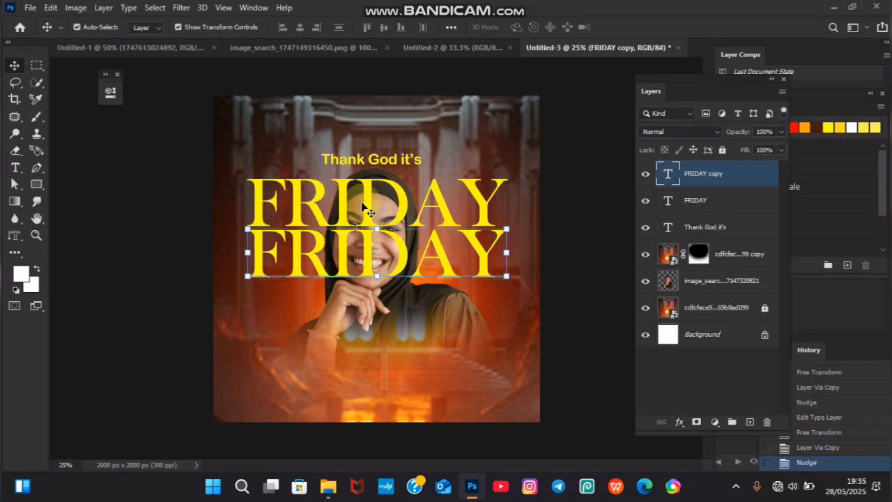
Duplicate the second FRIDAY line and move the copy straight down to form an evenly spaced third line
key("ctrl+j")
key("shift+Down")
key("shift+Down")
key("shift+Down")
key("shift+Down")
key("shift+Down")
key("shift+Down")
key("shift+Down")
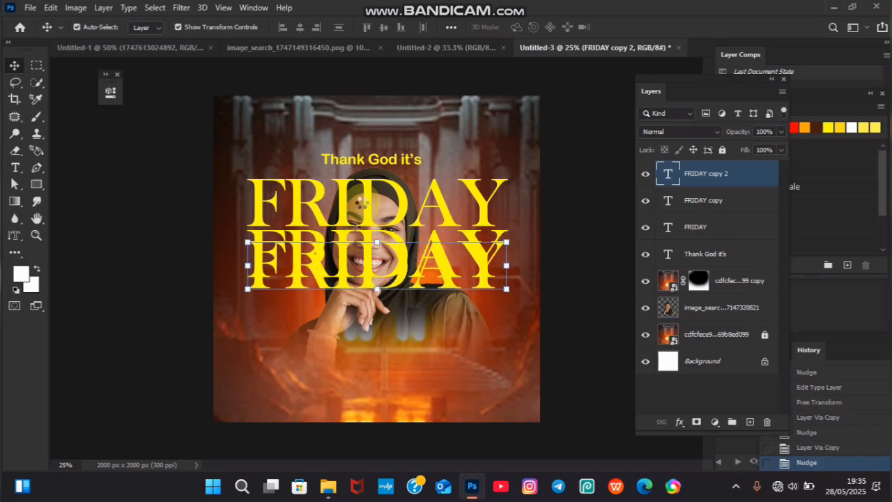
key("shift+Down")
key("shift+Down")
key("shift+Down")
key("shift+Down")
key("shift+Down")
key("shift+Down")
key("shift+Down")
key("shift+Down")
key("shift+Down")
key("shift+Down")
key("shift+Down")
key("shift+Down")
key("shift+Down")
key("shift+Down")
key("shift+Down")
key("shift+Down")
key("shift+Down")
key("shift+Down")
key("shift+Down")
key("shift+Down")
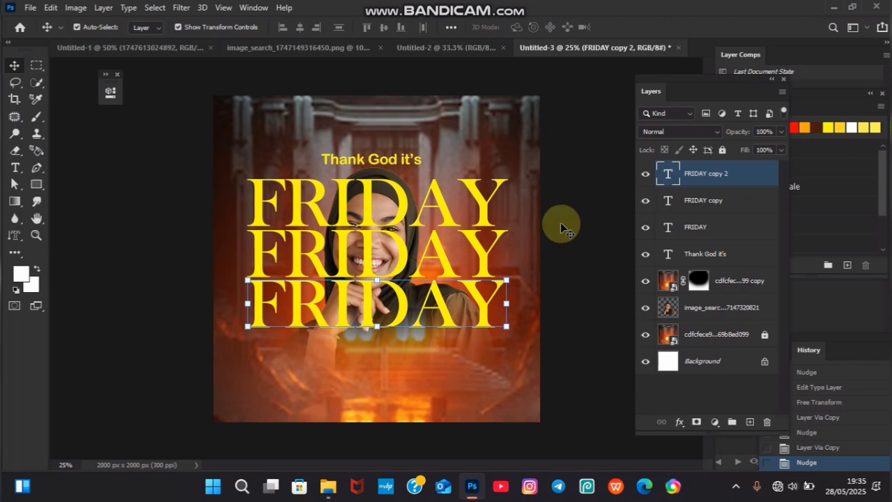
Group and merge the three FRIDAY layers into one layer, and place it beneath the woman's layer
left_click(726, 228, "shift")
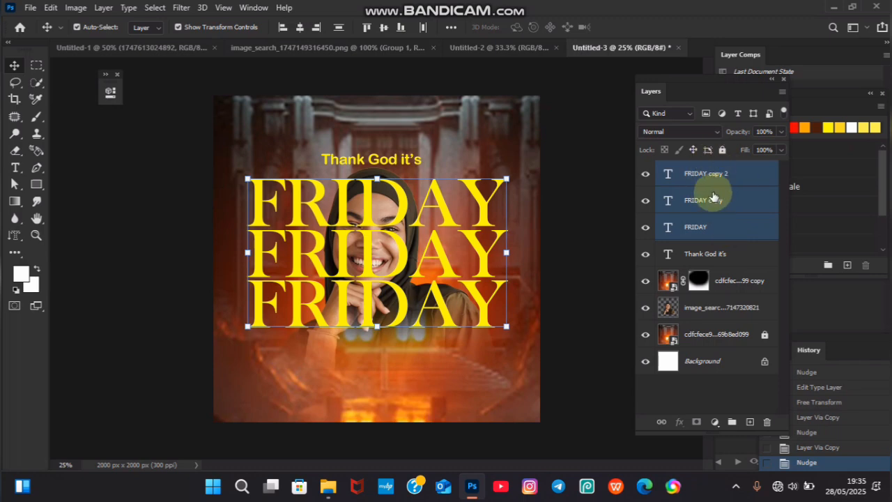
key("ctrl+g")
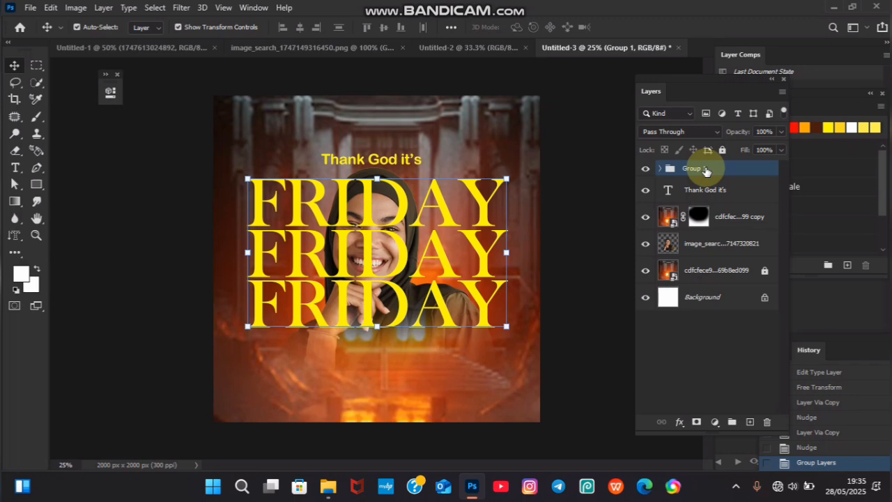
right_click(706, 171)
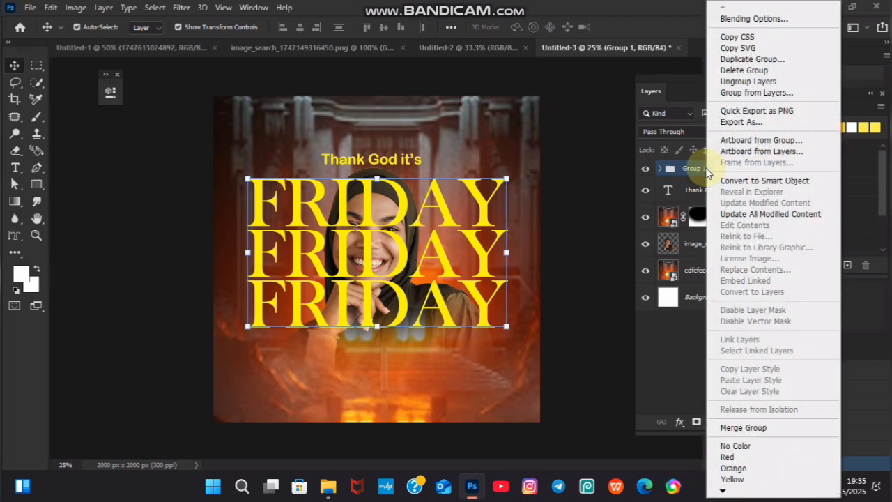
left_click(758, 425)
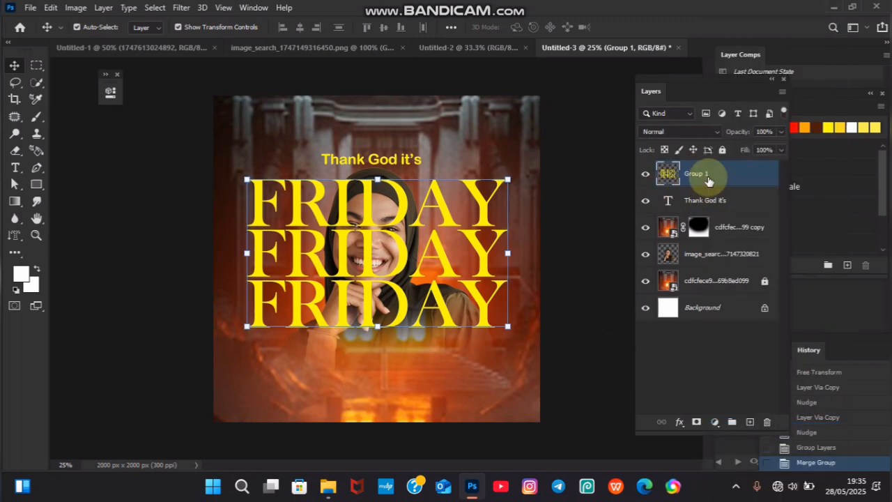
left_click_drag(706, 172, 735, 259)
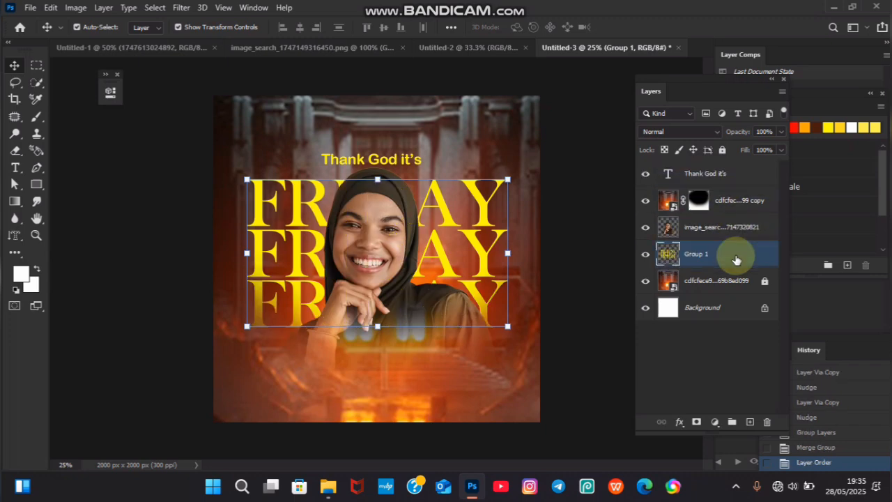
Enlarge the merged FRIDAY block to about 106%, centre it horizontally and raise it slightly, closer to "Thank God it's"
left_click(507, 327)
left_click_drag(506, 327, 523, 335)
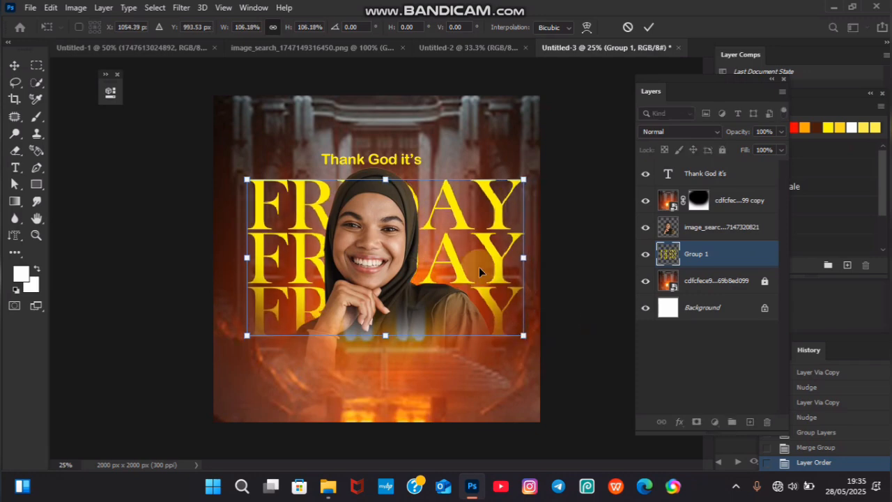
mouse_move(475, 237)
left_mouse_down()
mouse_move(466, 238)
mouse_move(484, 240)
left_mouse_up()
key("Up")
key("Up")
key("Up")
key("Up")
key("Up")
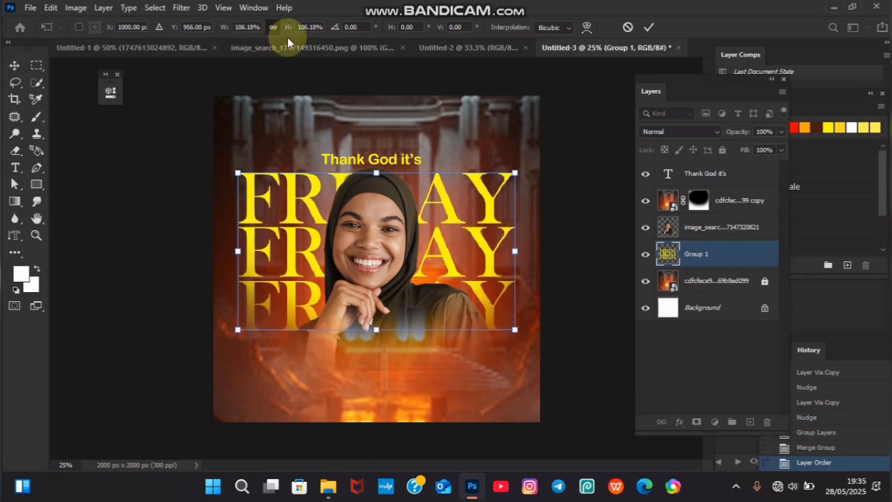
left_click(653, 28)
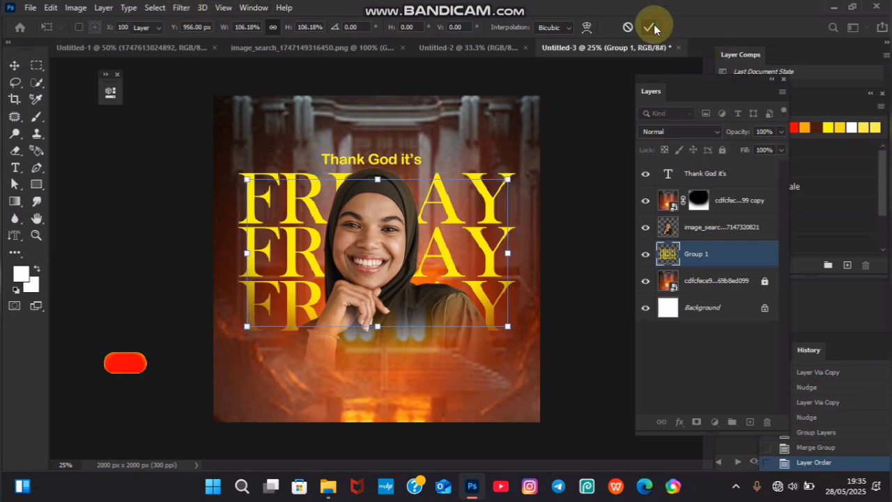
Convert the FRIDAY block to a smart object and apply a strong Add Noise filter with uniform distribution
right_click(706, 256)
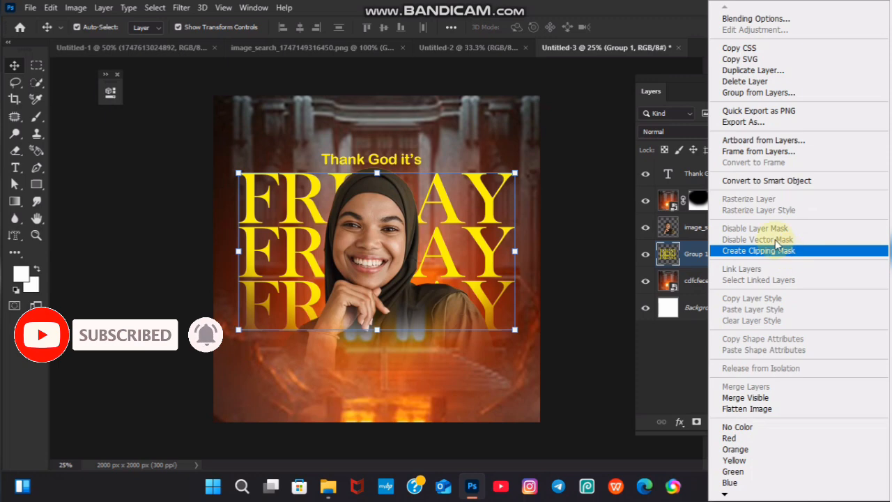
left_click(758, 181)
left_click(182, 7)
mouse_move(261, 162)
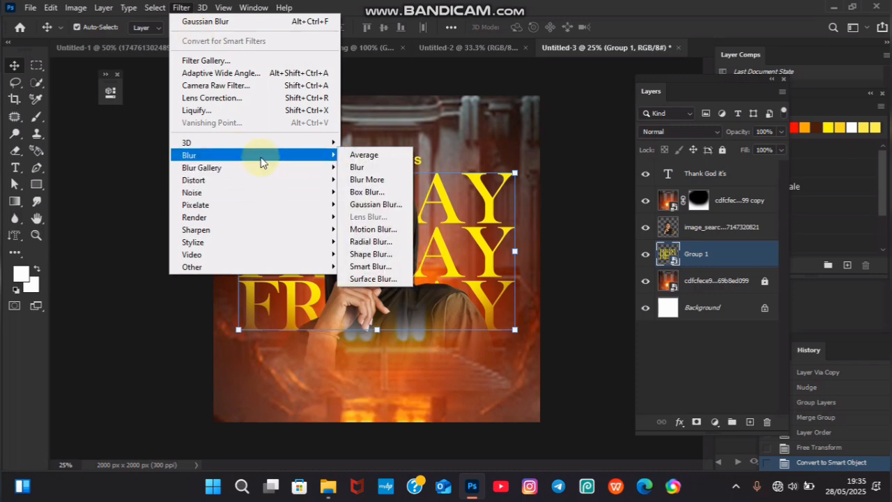
mouse_move(285, 193)
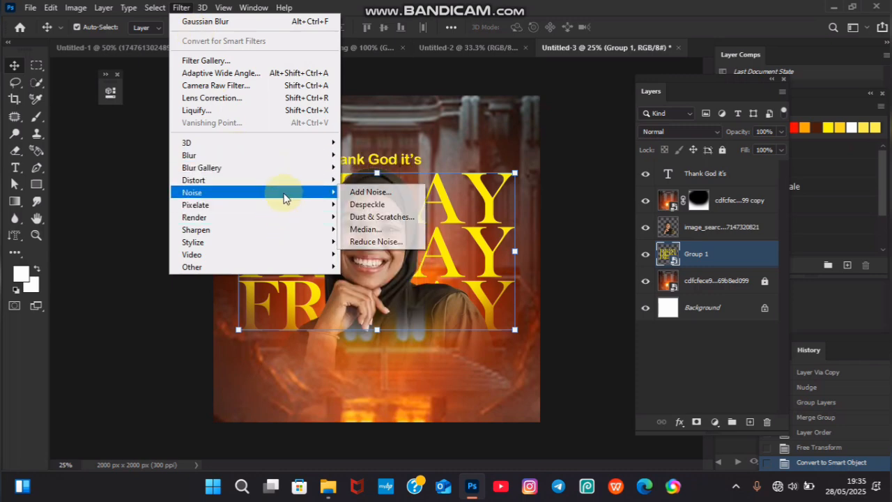
left_click(362, 193)
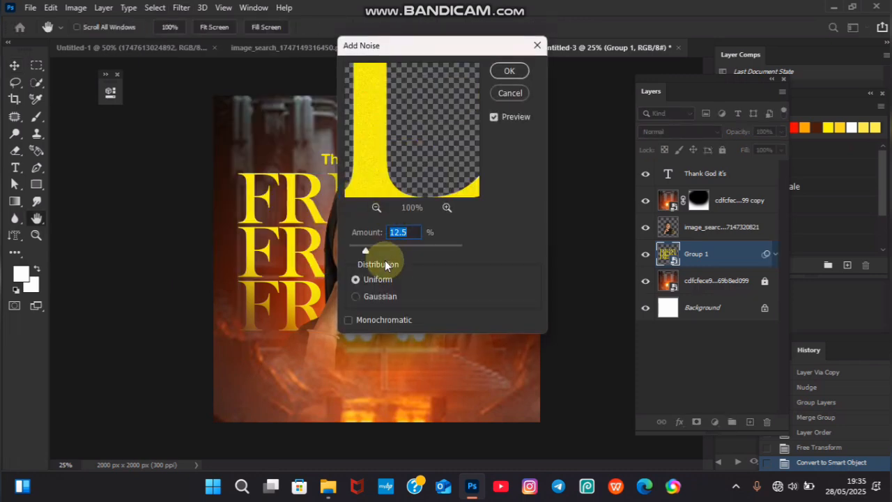
left_click_drag(366, 247, 433, 247)
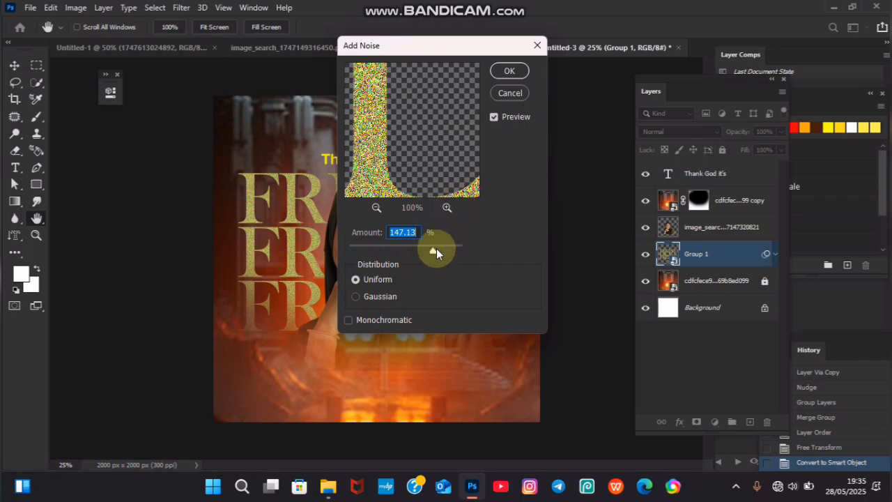
left_click_drag(434, 252, 426, 252)
left_click(509, 70)
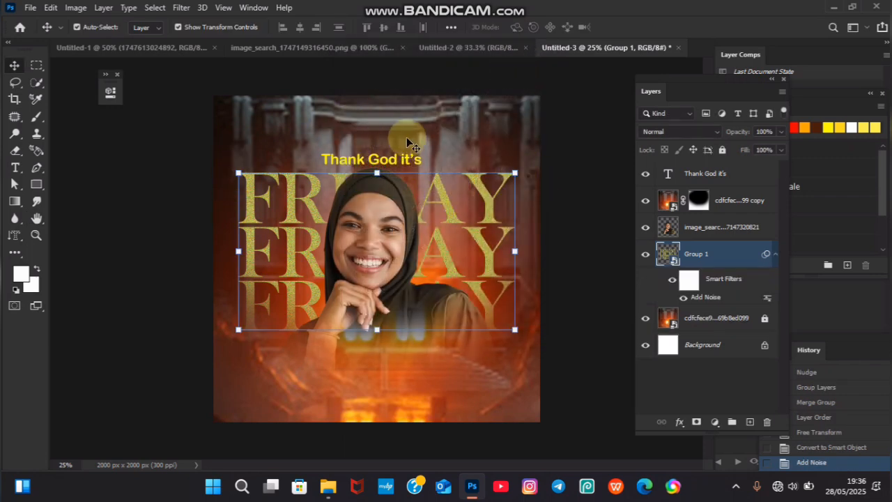
Nudge the "Thank God it's" text slightly down and the FRIDAY block slightly up to tighten the gap between them
left_click(404, 159)
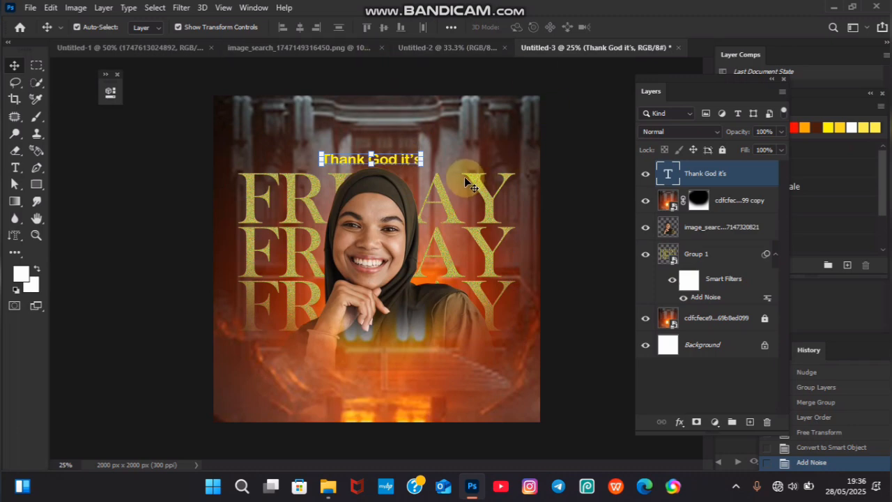
key("shift+Down")
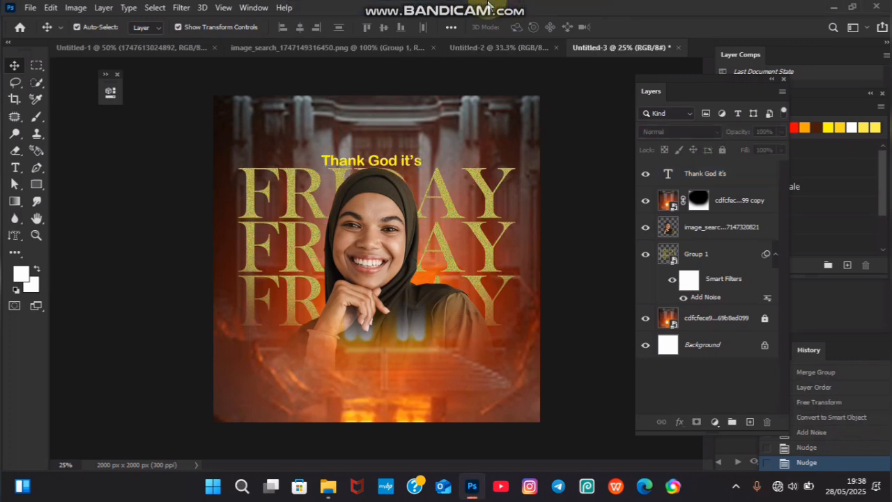
mouse_move(488, 6)
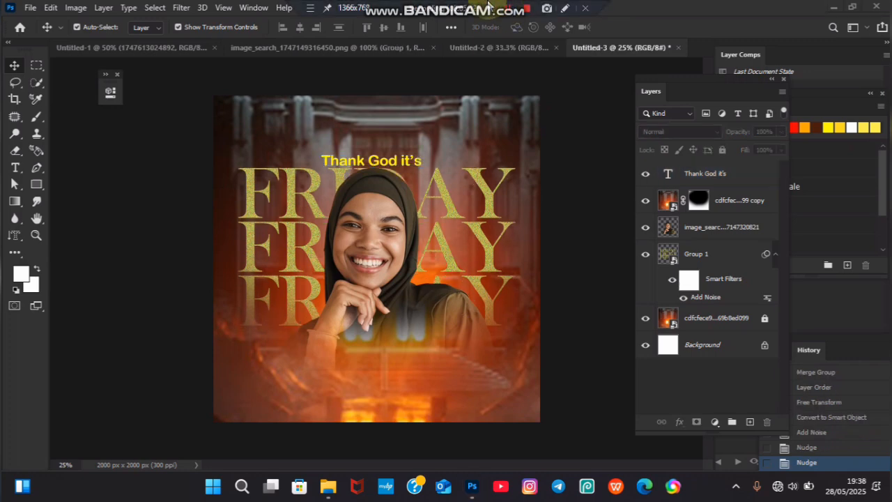
mouse_move(327, 486)
left_click(330, 447)
left_click_drag(398, 190, 503, 249)
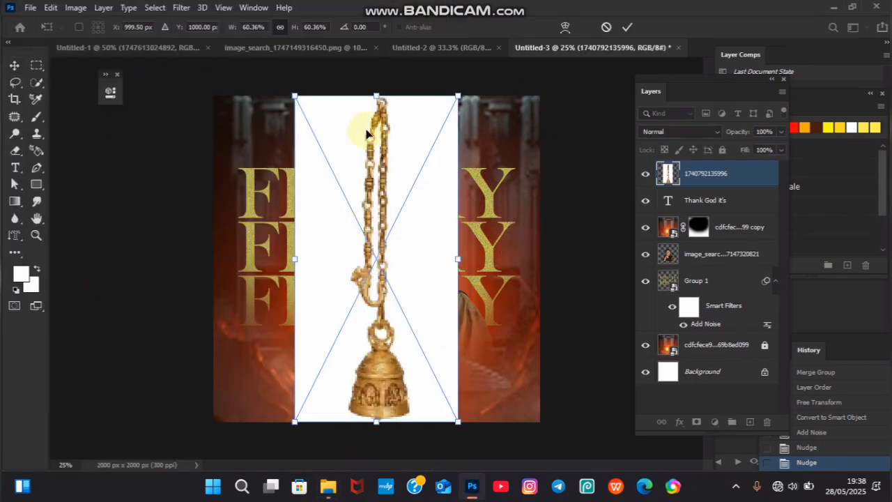
left_click(626, 29)
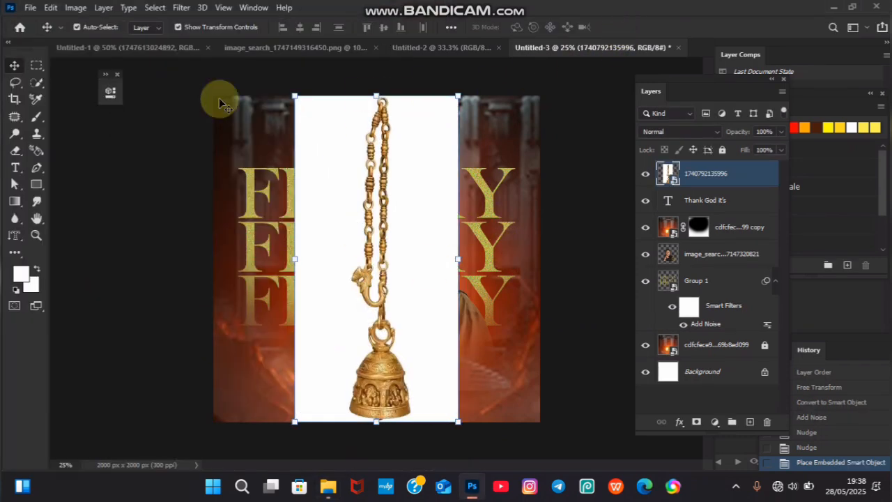
Cut the bell out of its white background by selecting the subject, rasterizing the layer, deleting the inverse selection and deselecting
left_click(155, 8)
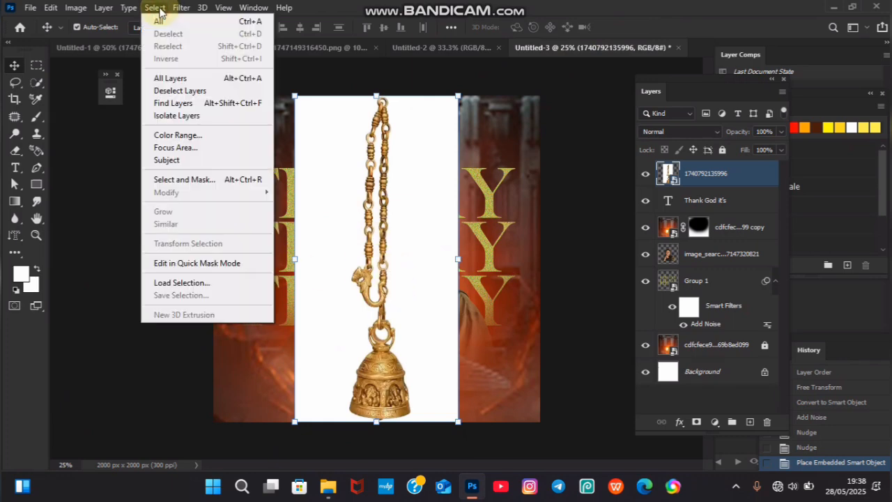
left_click(193, 162)
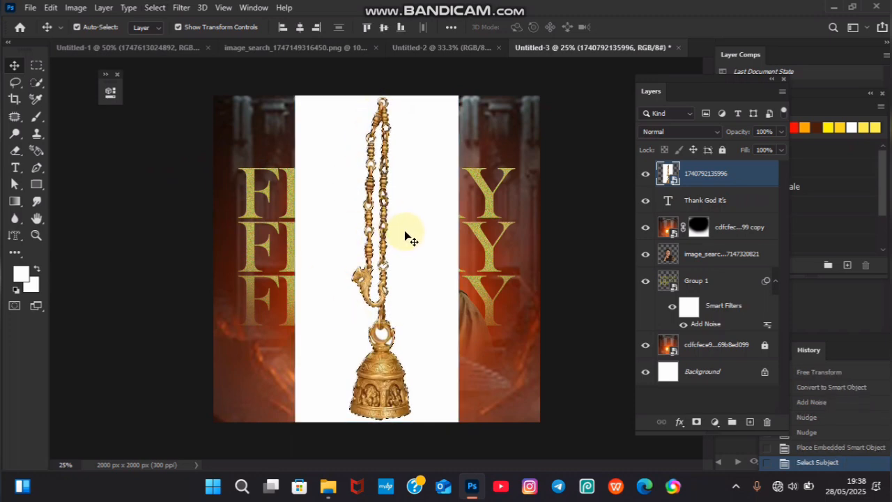
right_click(726, 177)
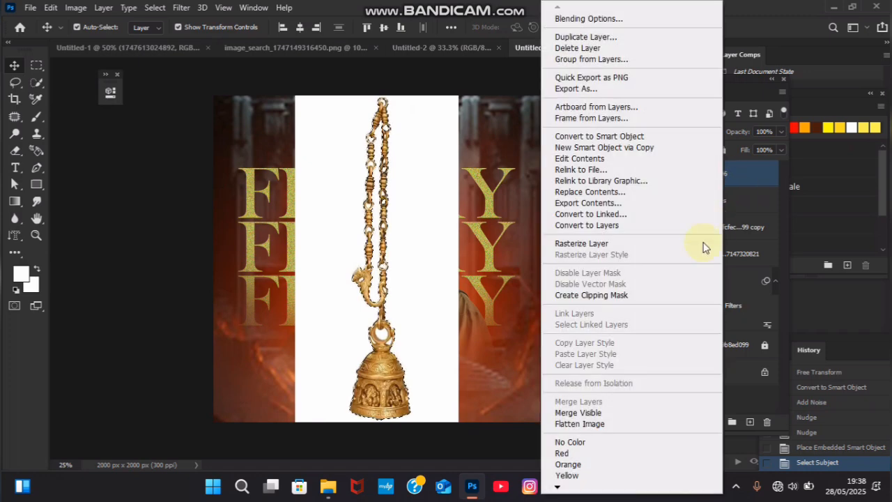
left_click(626, 243)
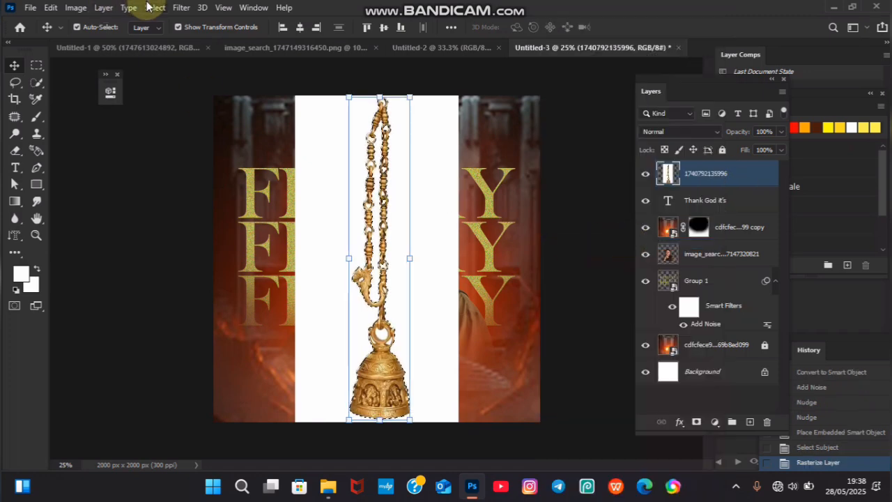
left_click(148, 7)
left_click(184, 58)
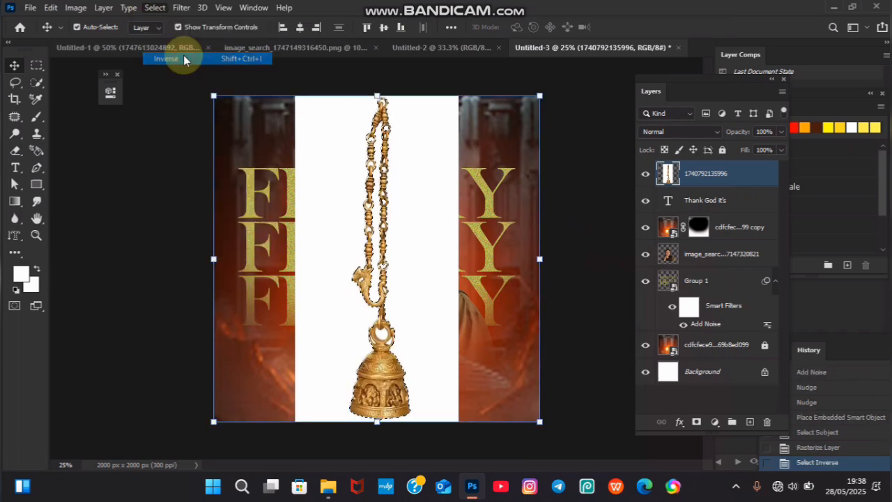
key("Delete")
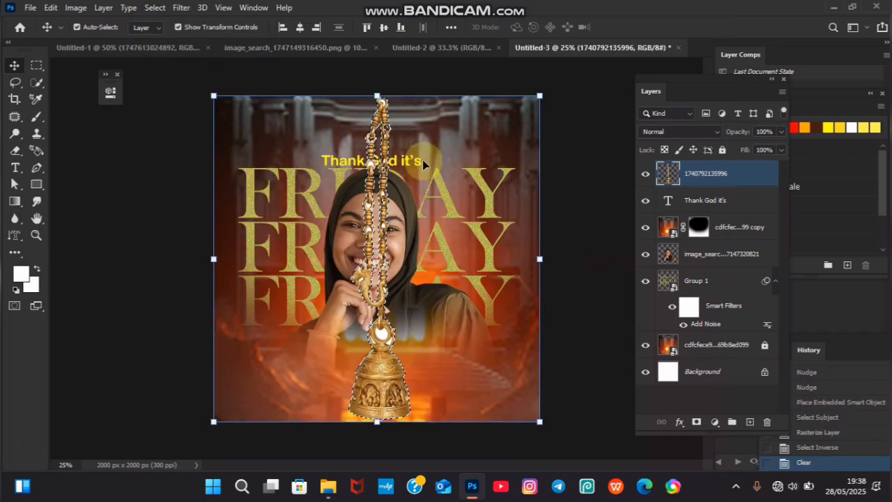
key("ctrl+d")
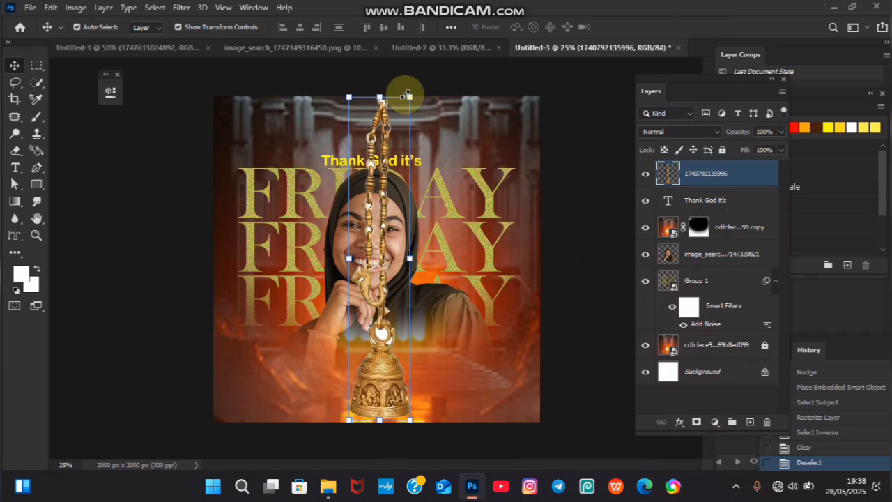
left_click_drag(394, 207, 258, 223)
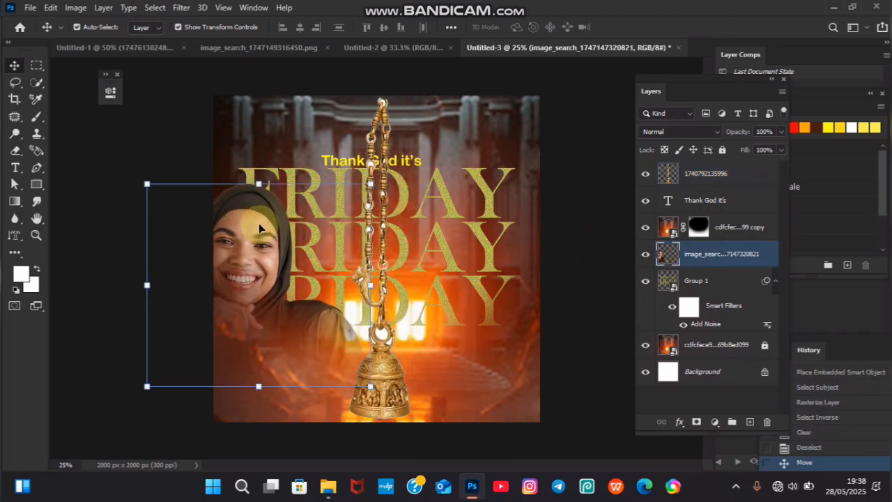
key("ctrl+z")
left_click(380, 155)
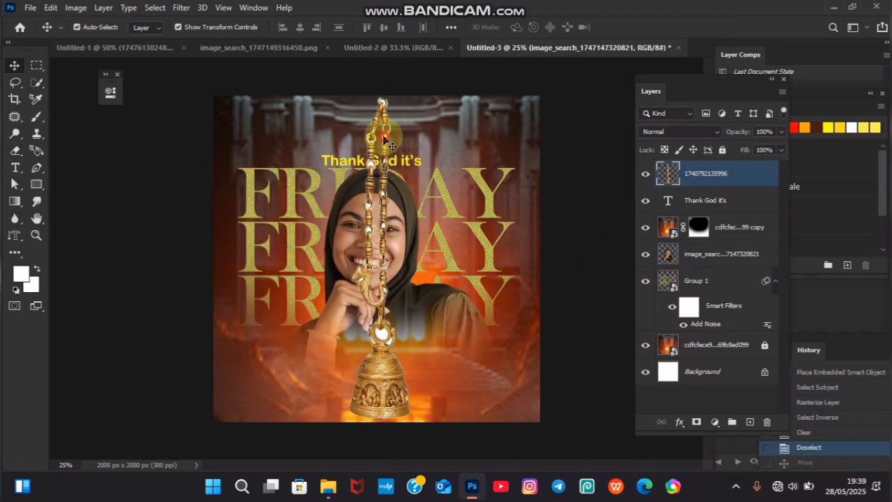
left_click_drag(378, 124, 260, 126)
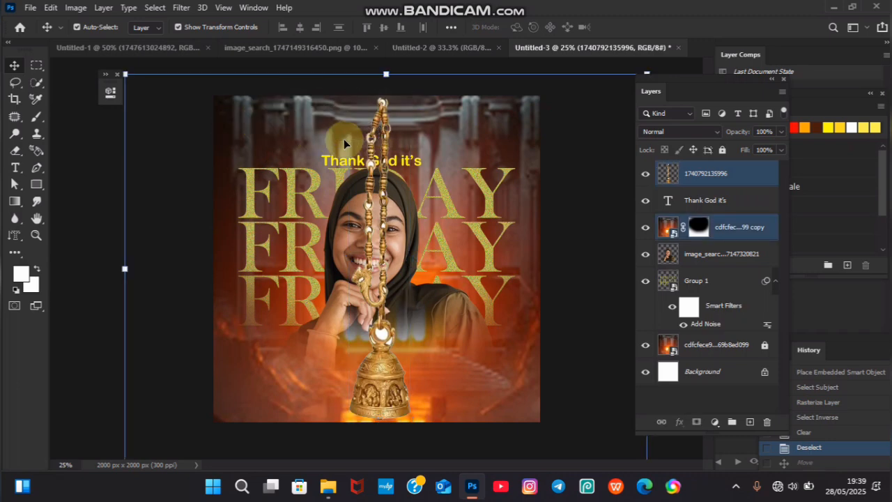
left_click(718, 173)
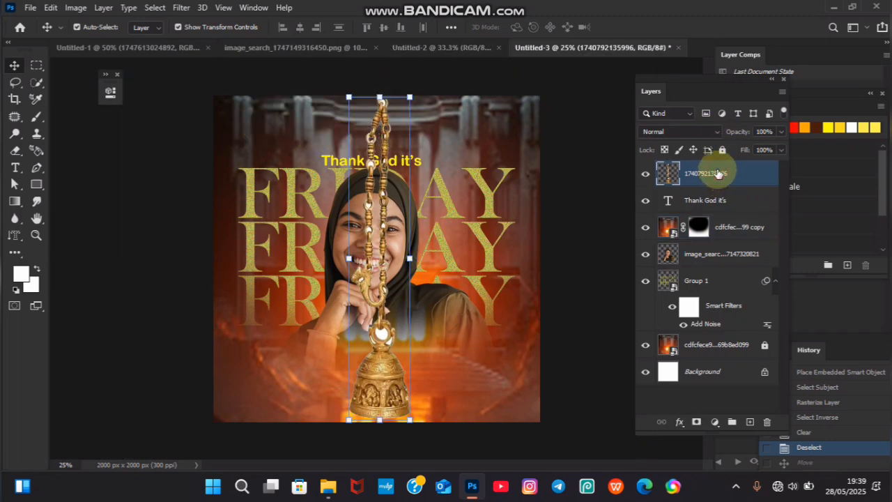
key("shift+Left")
key("shift+Left")
key("shift+Left")
key("shift+Left")
key("shift+Left")
key("shift+Left")
key("shift+Left")
key("shift+Left")
key("shift+Left")
key("shift+Left")
key("shift+Left")
key("shift+Left")
key("shift+Left")
key("shift+Left")
key("shift+Left")
key("shift+Left")
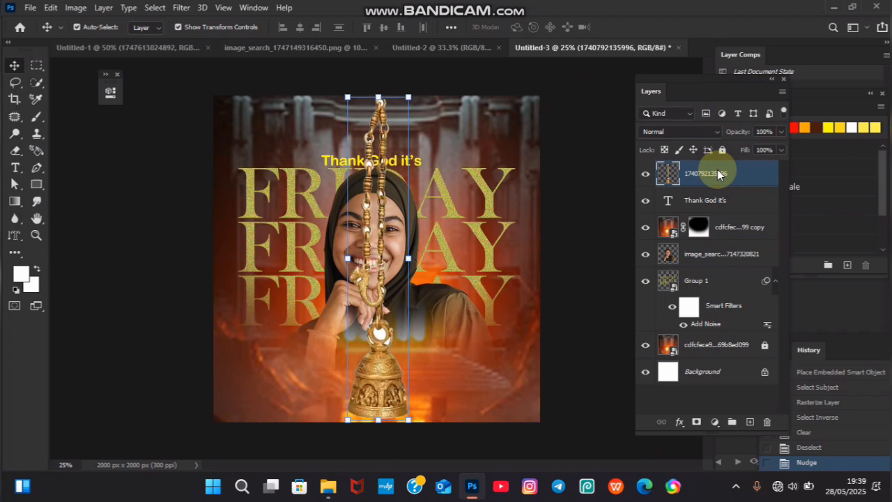
key("shift+Left")
key("shift+Left")
key("shift+Left")
key("shift+Left")
key("shift+Left")
key("shift+Left")
key("shift+Left")
key("shift+Left")
key("shift+Left")
key("shift+Left")
key("shift+Left")
key("shift+Left")
key("shift+Left")
key("shift+Left")
key("shift+Left")
key("shift+Left")
key("shift+Left")
key("shift+Left")
key("shift+Left")
key("shift+Left")
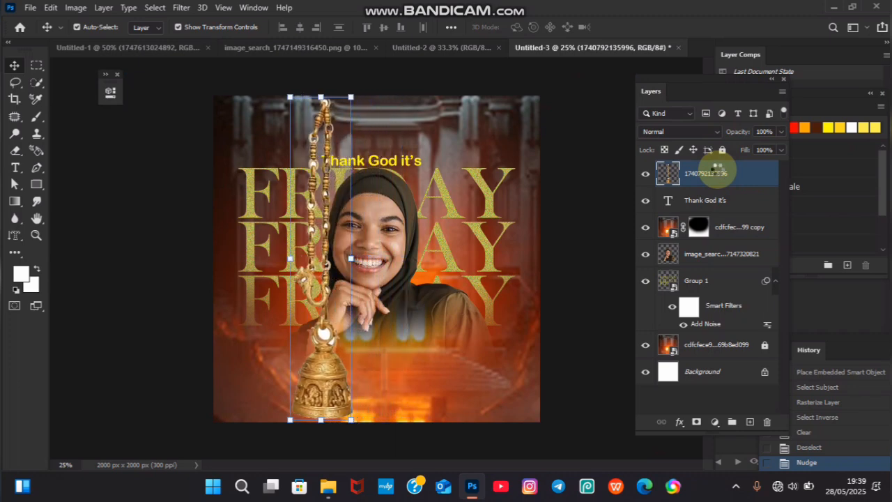
key("shift+Left")
key("shift+Left")
key("shift+Left")
key("shift+Left")
key("shift+Left")
key("shift+Left")
key("shift+Left")
key("shift+Left")
key("shift+Left")
key("shift+Left")
key("shift+Left")
key("shift+Left")
key("shift+Left")
key("shift+Left")
key("shift+Left")
key("shift+Left")
key("shift+Left")
key("shift+Left")
key("shift+Left")
key("shift+Left")
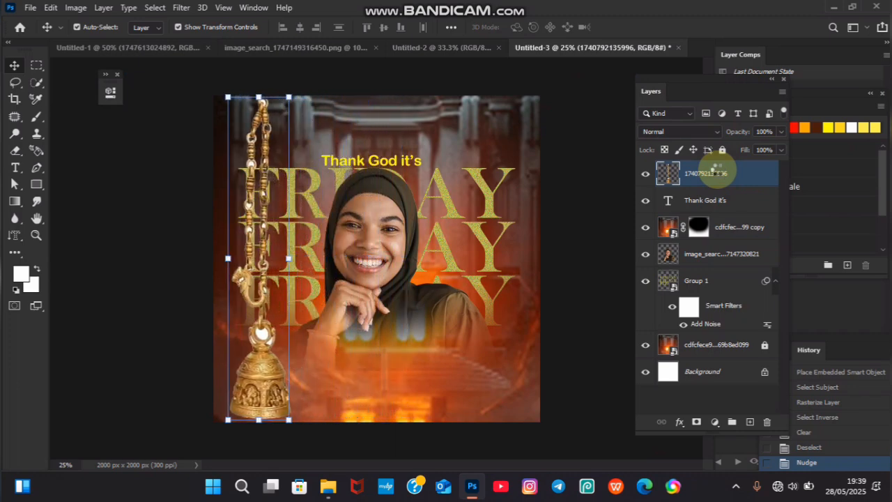
key("shift+Left")
key("shift+Left")
key("shift+Left")
key("shift+Left")
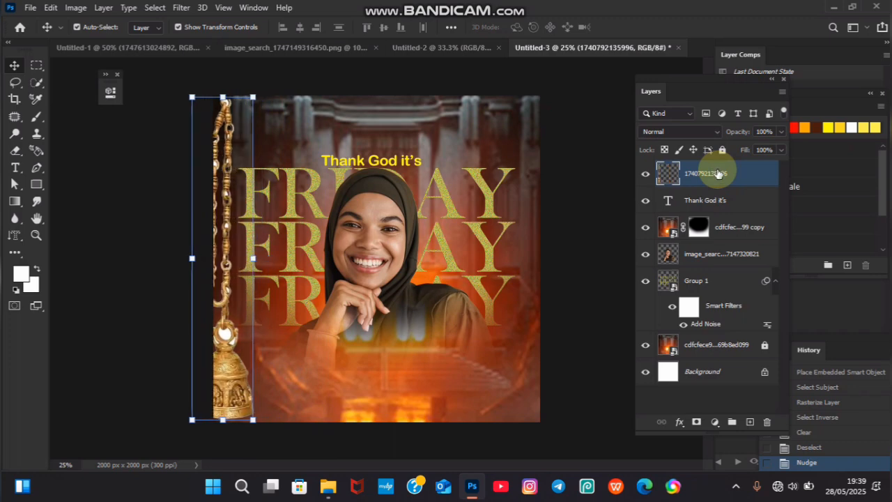
key("shift+Right")
key("shift+Right")
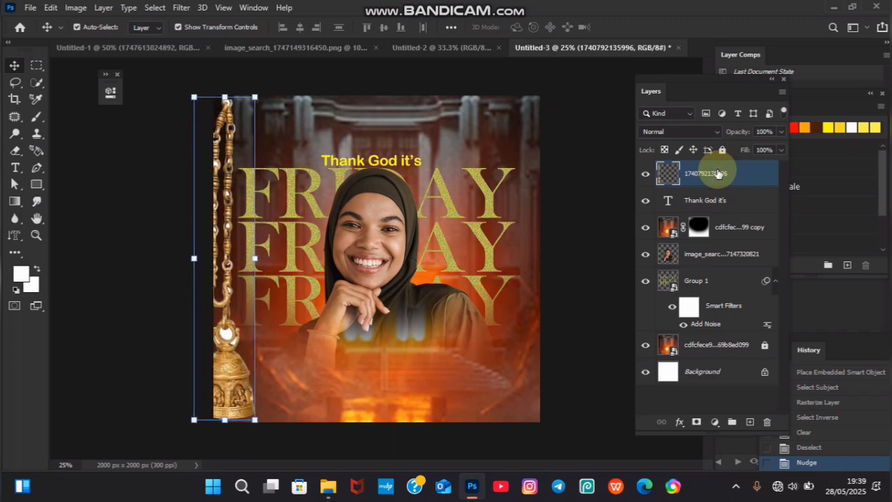
Lower the bell slightly so its base extends just past the flyer's bottom edge
key("shift+Down")
key("shift+Down")
key("shift+Down")
key("shift+Down")
key("shift+Down")
key("shift+Down")
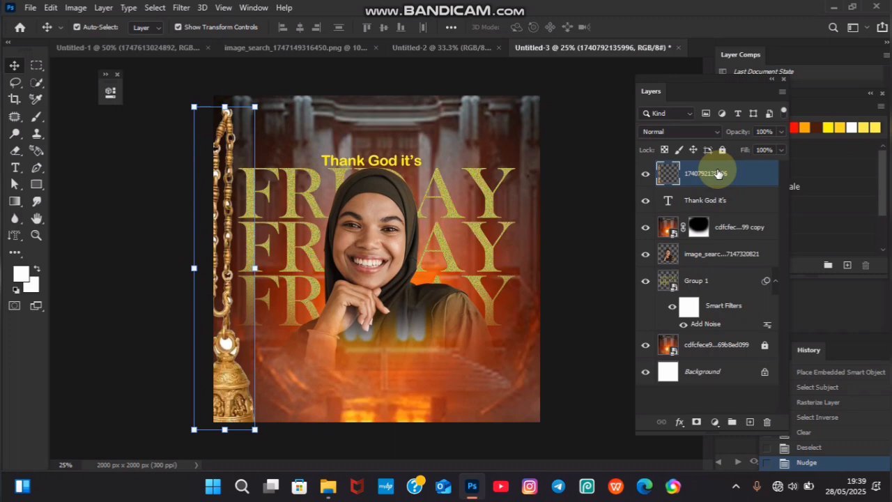
Duplicate the bell layer and move the copy to the flyer's right edge at the same height, partly off the canvas
key("ctrl+j")
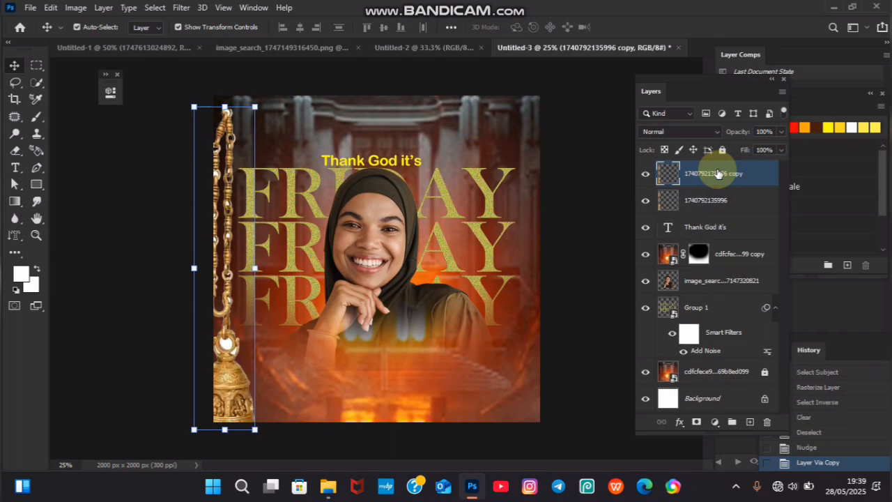
key("shift+Right")
key("shift+Right")
key("shift+Right")
key("shift+Right")
key("shift+Right")
key("shift+Right")
key("shift+Right")
key("shift+Right")
key("shift+Right")
key("shift+Right")
key("shift+Right")
key("shift+Right")
key("shift+Right")
key("shift+Right")
key("shift+Right")
key("shift+Right")
key("shift+Right")
key("shift+Right")
key("shift+Right")
key("shift+Right")
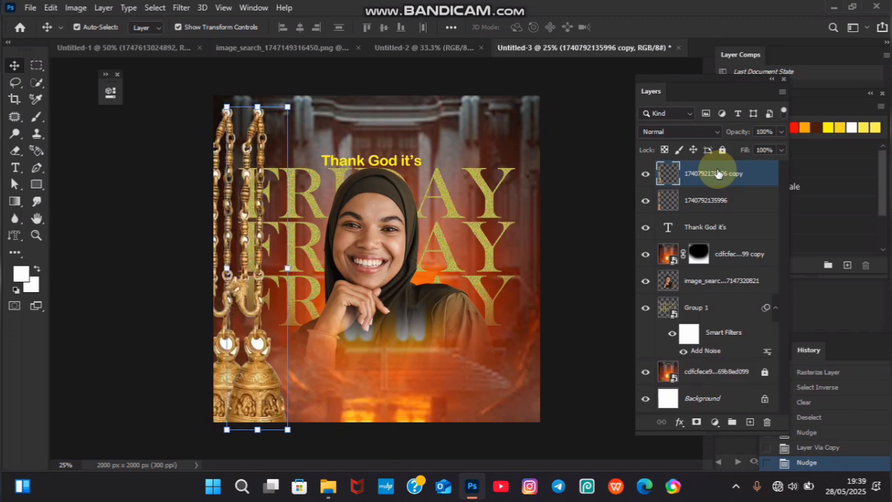
left_click_drag(277, 118, 548, 122)
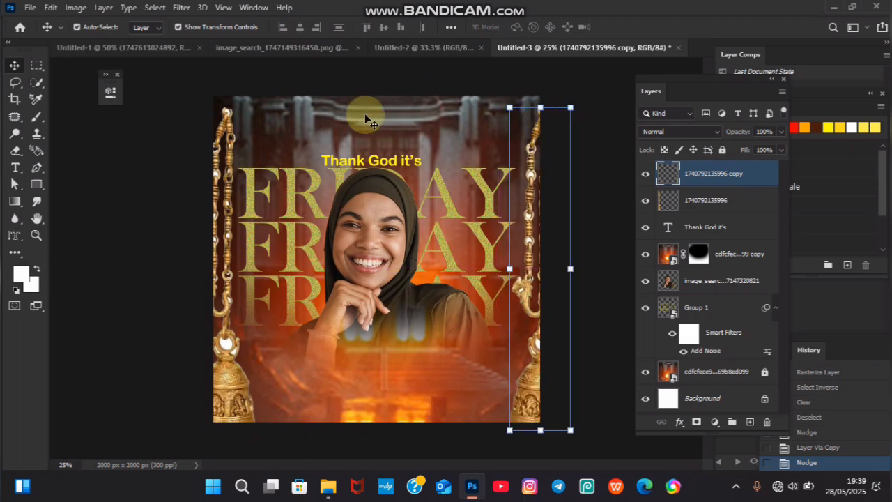
left_click(130, 114)
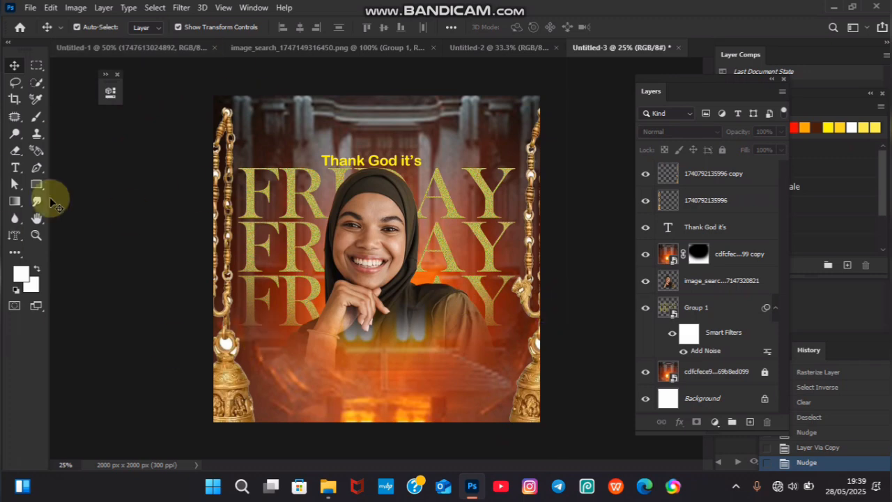
Add the two-line text "May we get bountiful blessings and may / our hearts be feeled with joy" below the woman
left_click(17, 168)
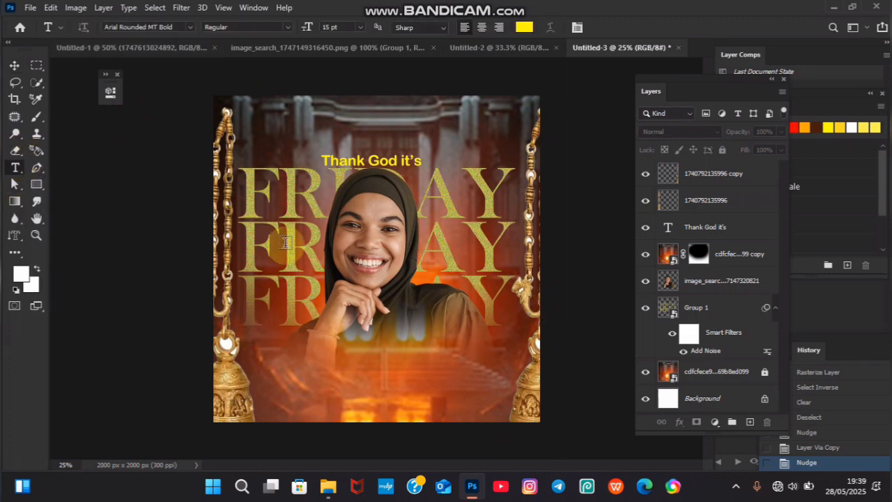
left_click(295, 358)
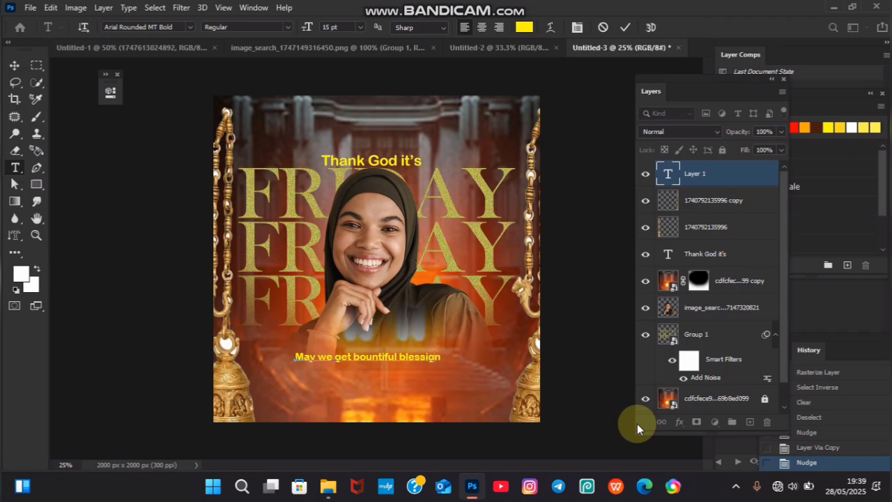
type("ngs")
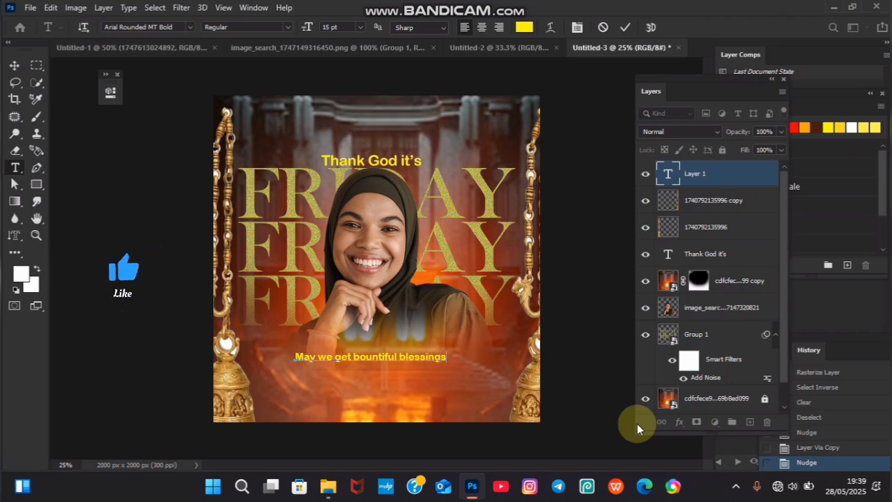
type("and may")
key("Return")
type("ou")
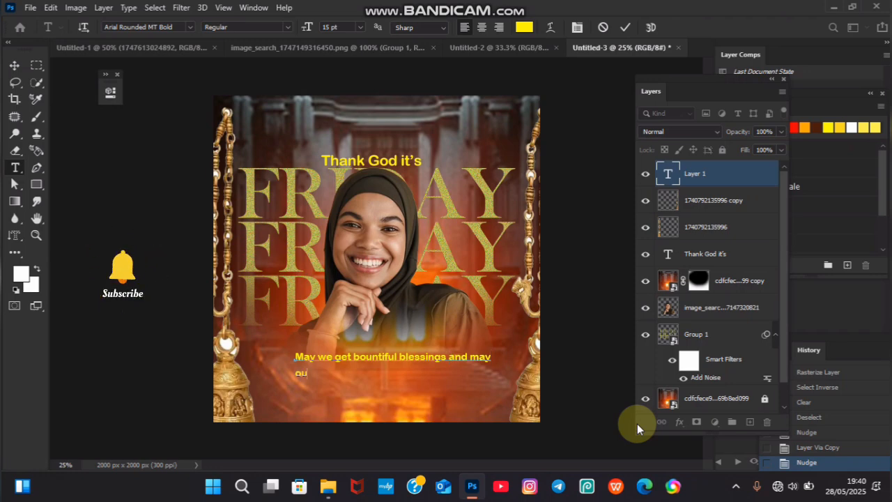
type("r hearts be feeled wi")
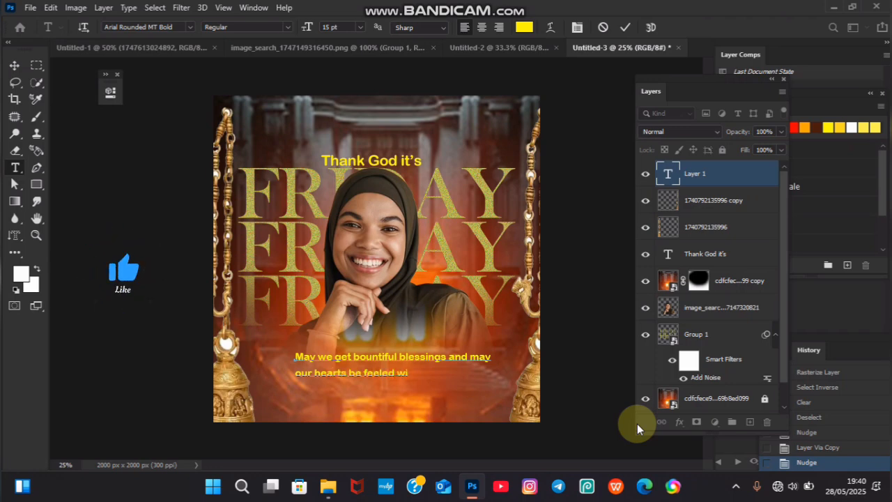
type("h")
key("BackSpace")
type("th")
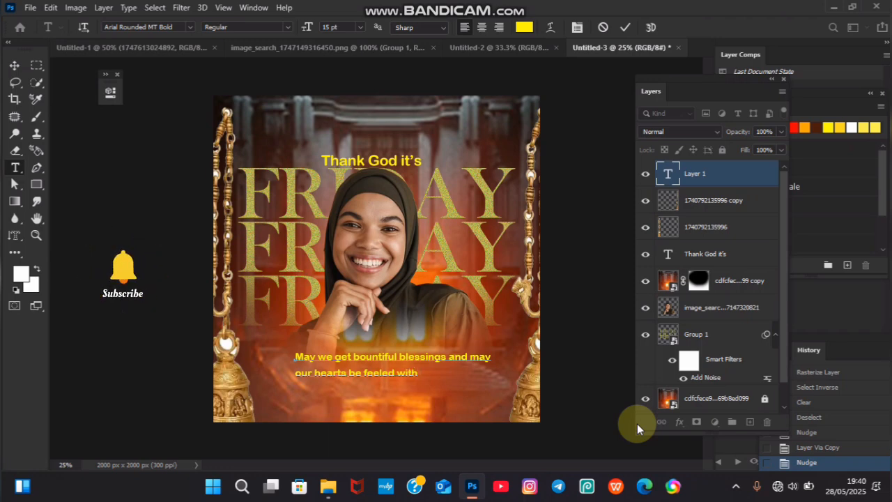
type(" joy")
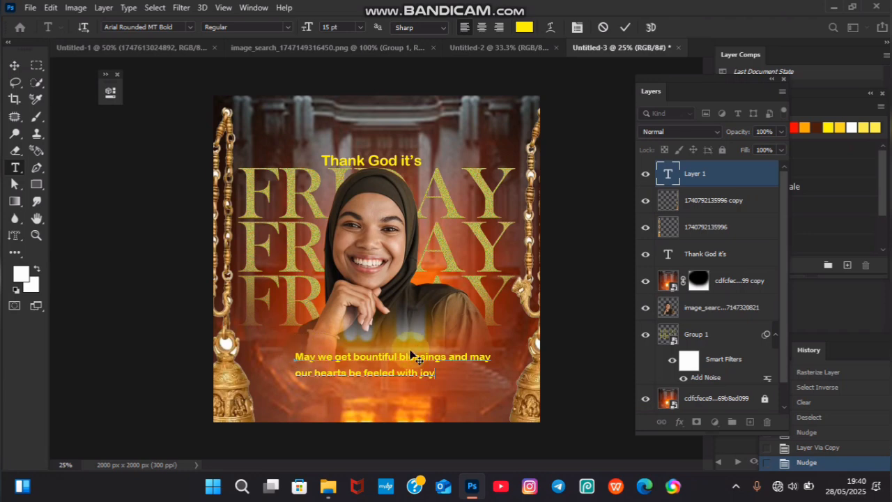
Centre-align both lines of the blessing text and set its leading to 19 pt
left_click_drag(433, 371, 285, 351)
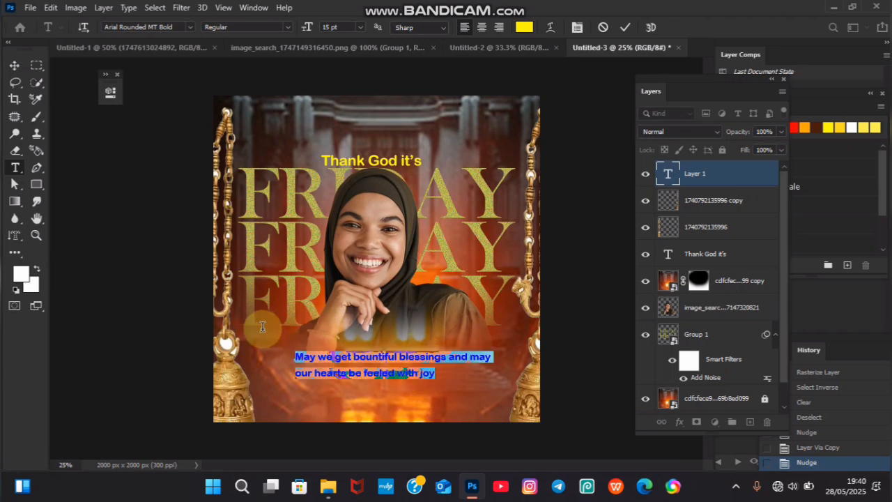
left_click(480, 28)
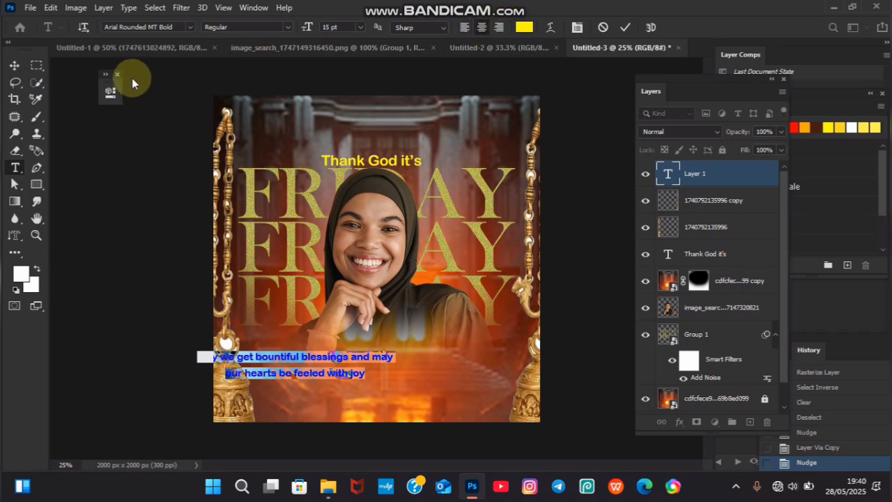
left_click(110, 89)
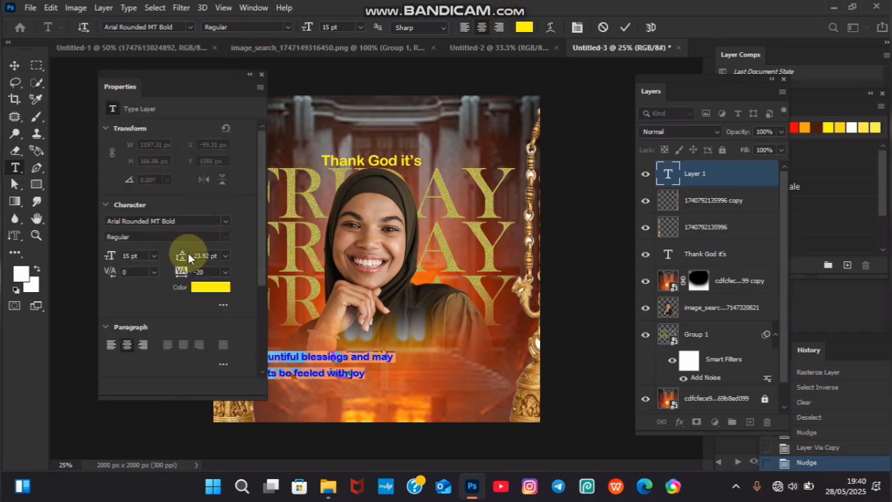
left_click_drag(186, 259, 184, 258)
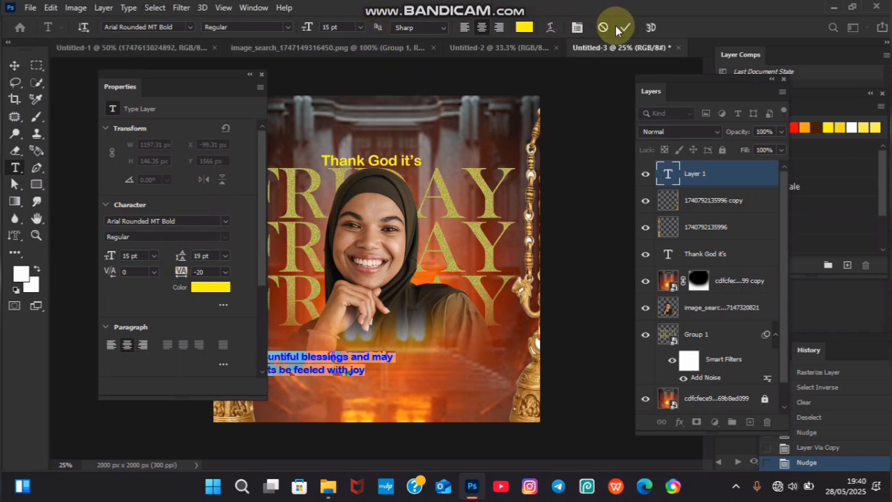
Recolour both lines of the blessing text from yellow to a pale peach
left_click(524, 27)
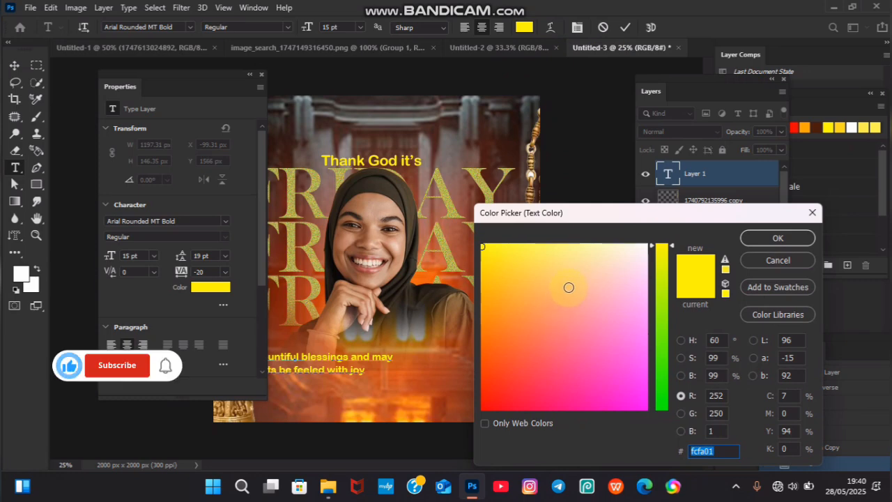
left_click(569, 287)
left_click(523, 255)
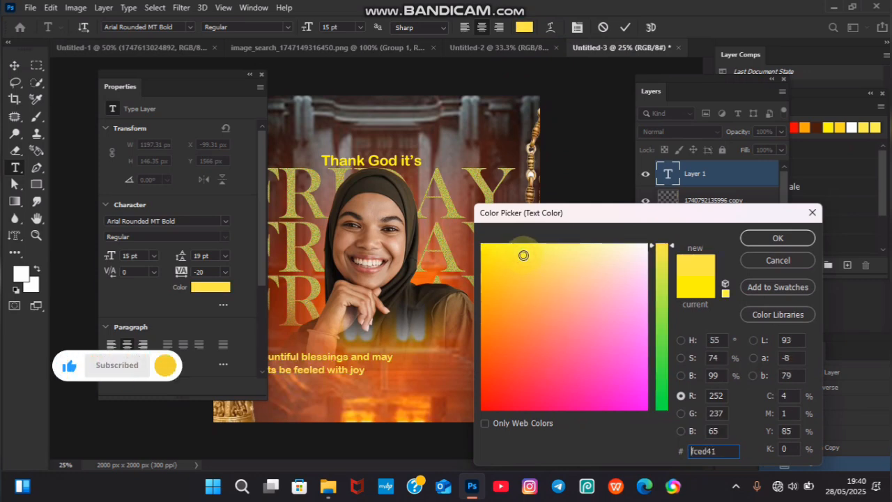
left_click(534, 256)
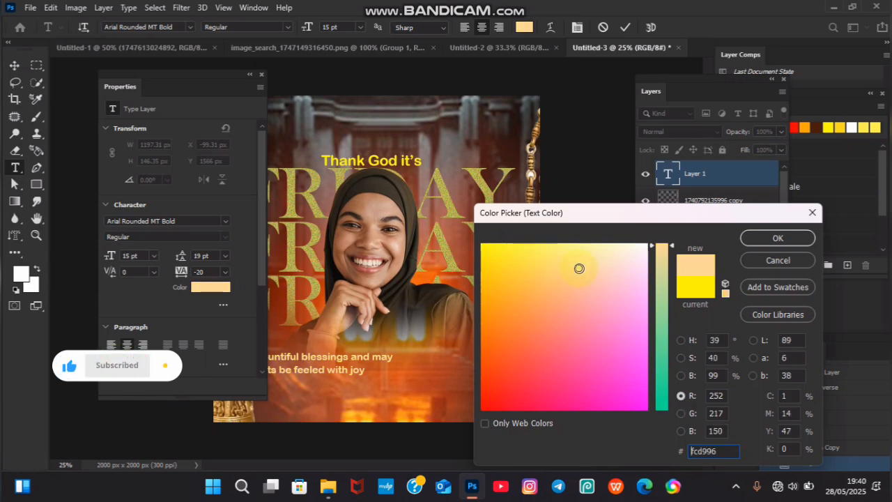
left_click(757, 237)
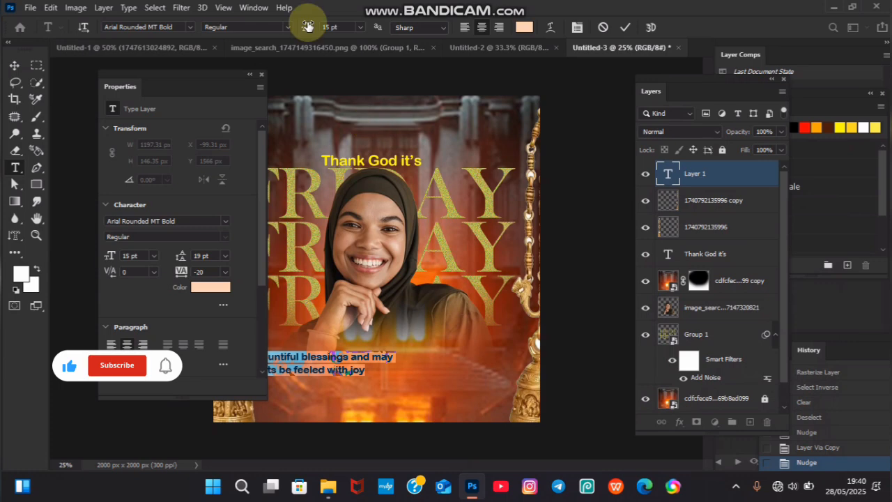
Scale the blessing text down to about 84% and centre it horizontally on the flyer below the woman
left_click(249, 74)
left_click(15, 65)
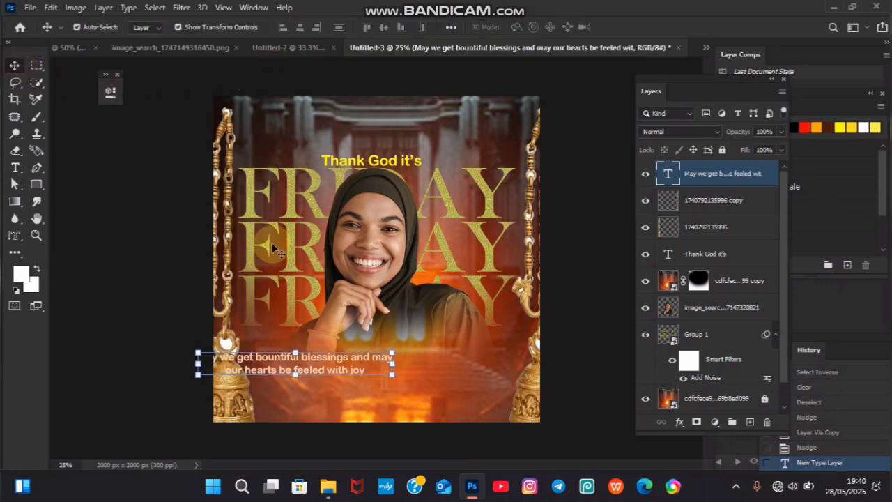
left_click_drag(344, 368, 425, 374)
left_click_drag(473, 357, 441, 372)
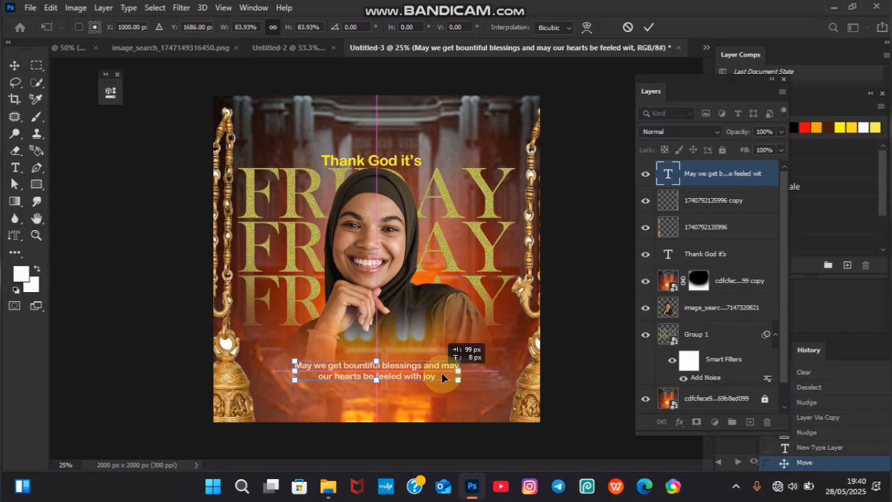
Draw a black rounded rectangle about 1064 by 180 px with a 10 px corner radius over the blessing text
left_click(38, 184)
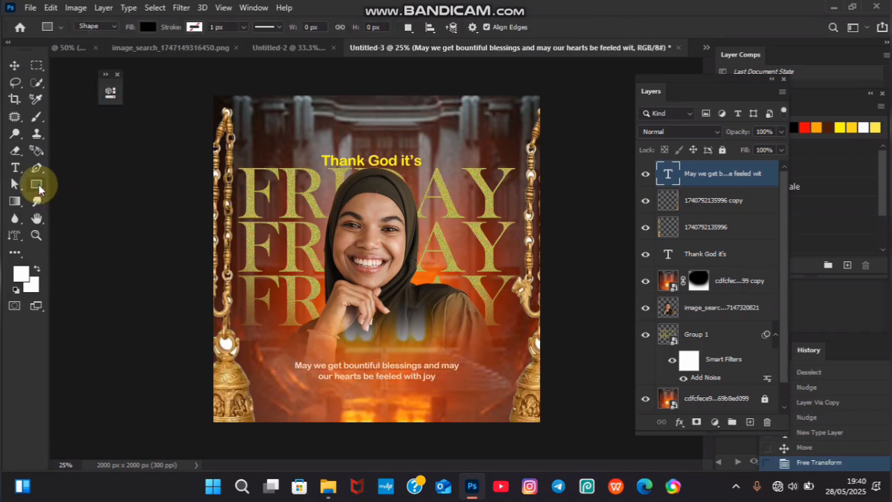
right_click(38, 184)
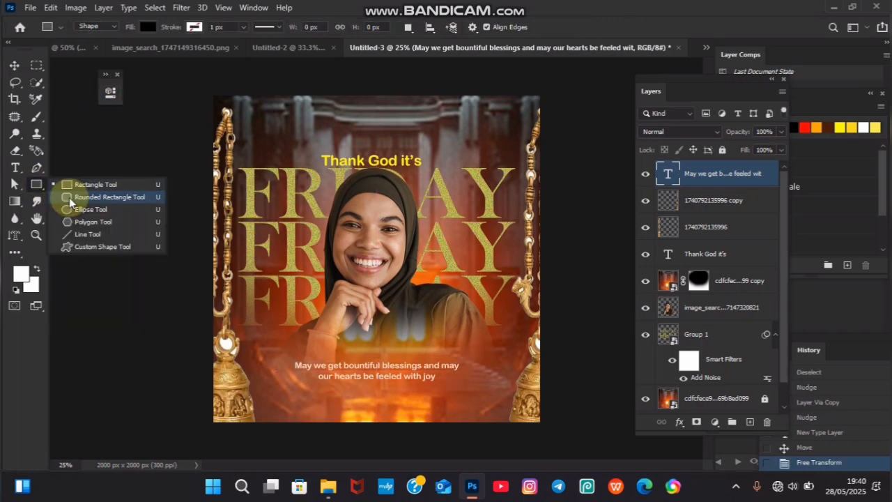
left_click(69, 197)
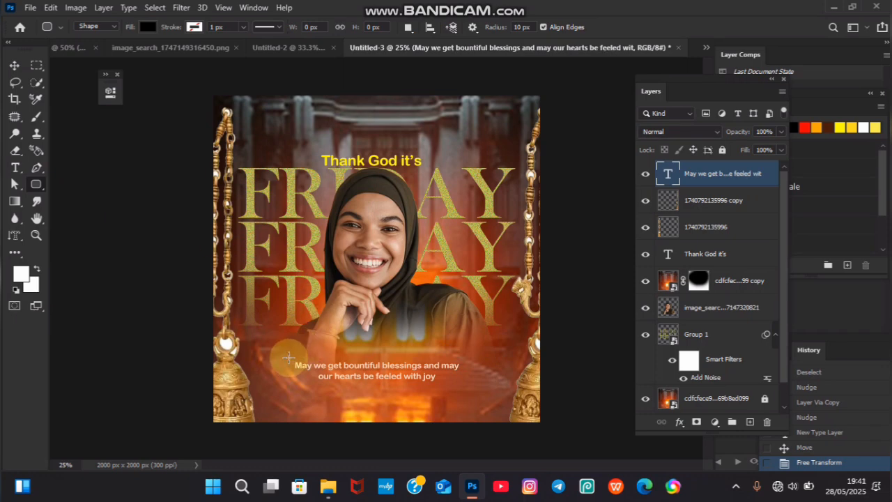
left_click_drag(289, 356, 460, 384)
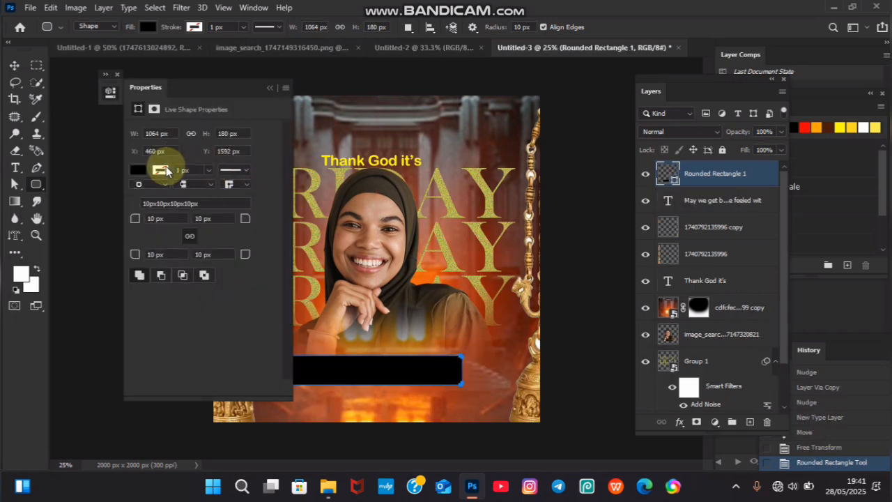
left_click(269, 88)
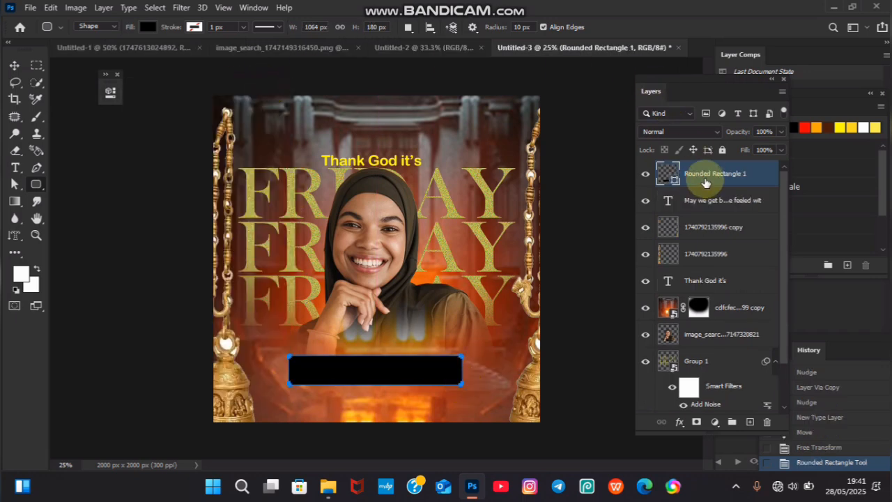
Place the rounded rectangle layer directly beneath the blessing text layer and nudge the rectangle down slightly to frame both lines
left_click_drag(704, 173, 714, 205)
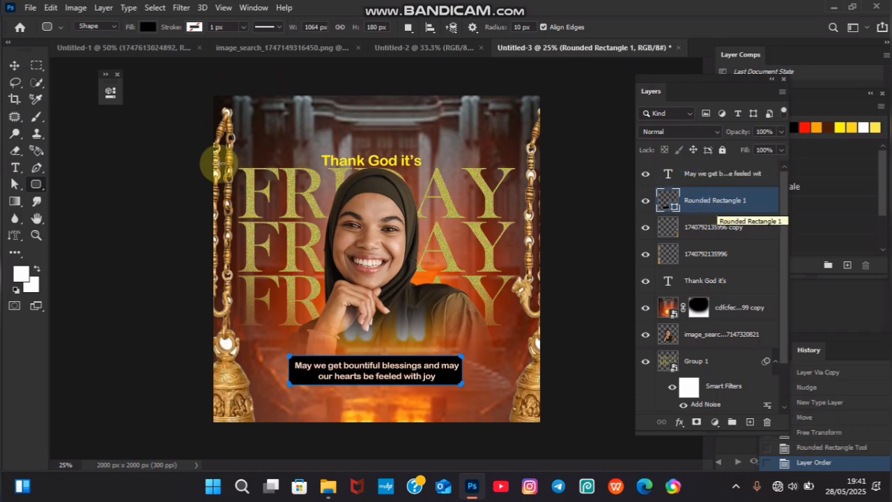
left_click(14, 63)
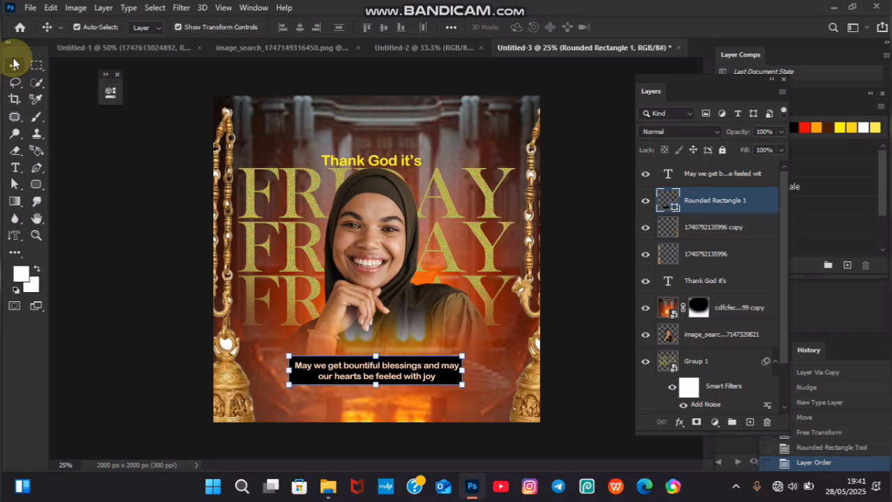
key("Down")
left_click(575, 174)
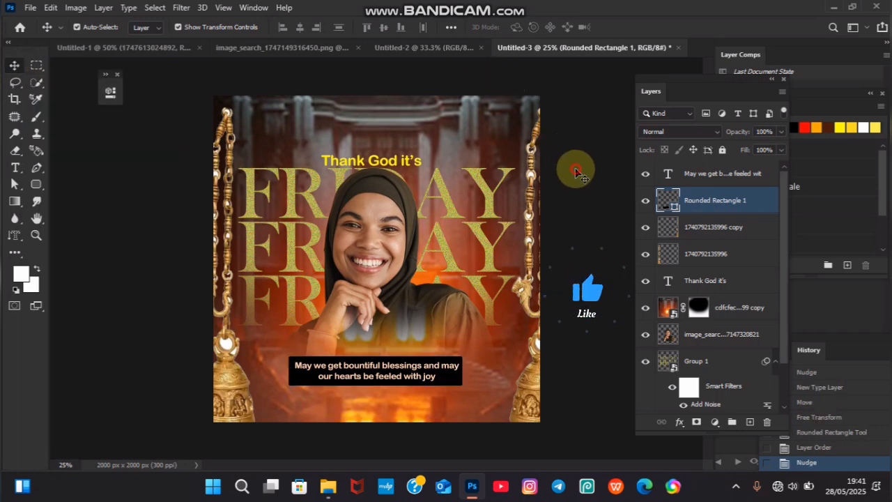
left_click(725, 202)
key("Down")
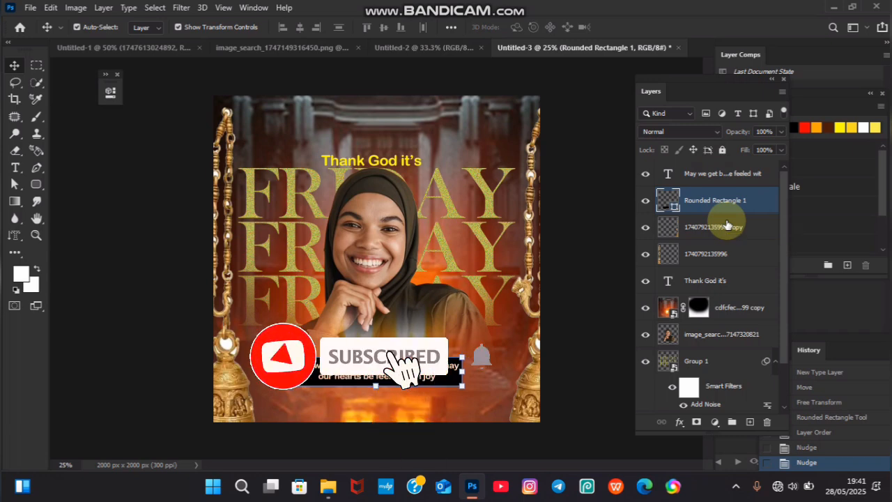
left_click(705, 254)
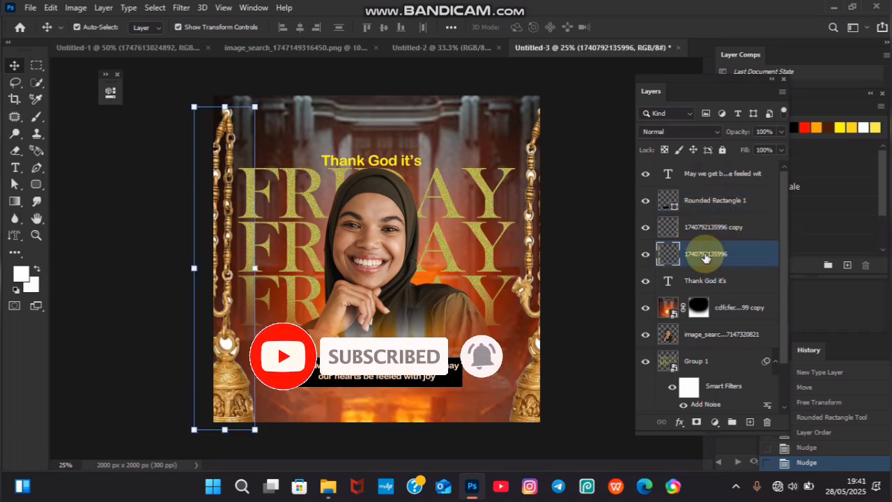
left_click(153, 207)
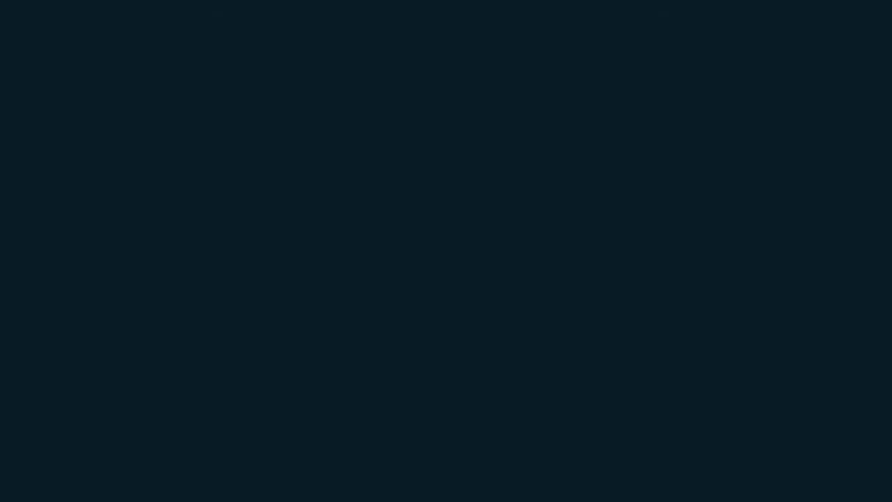